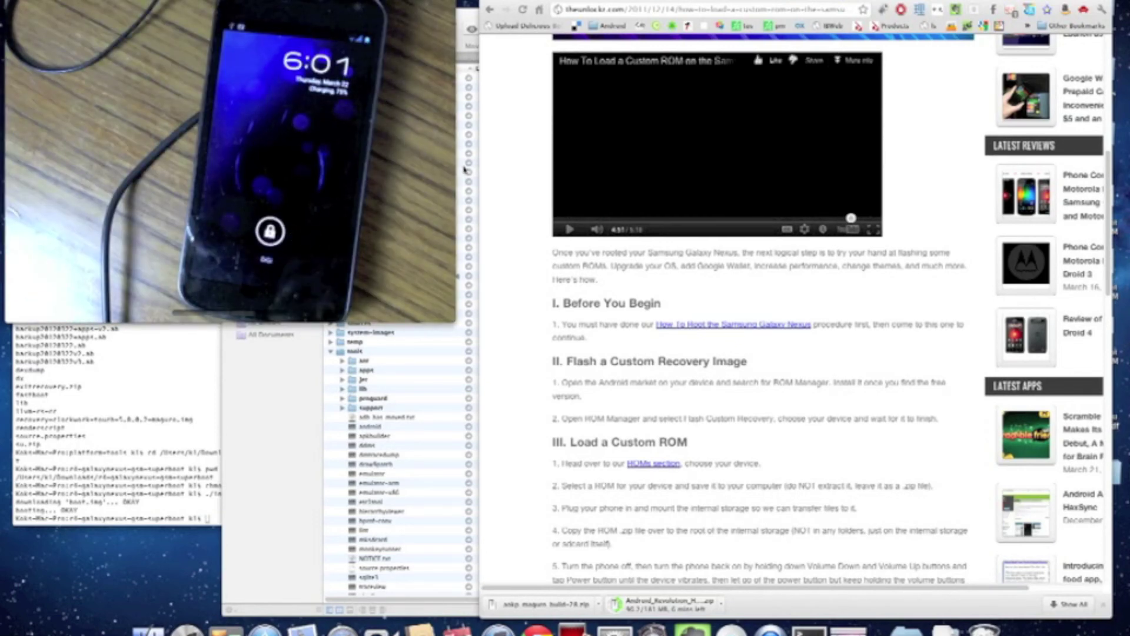
Scroll the Unlockr article past Before You Begin to the end of the twelve Load a Custom ROM steps.
mouse_move(446, 156)
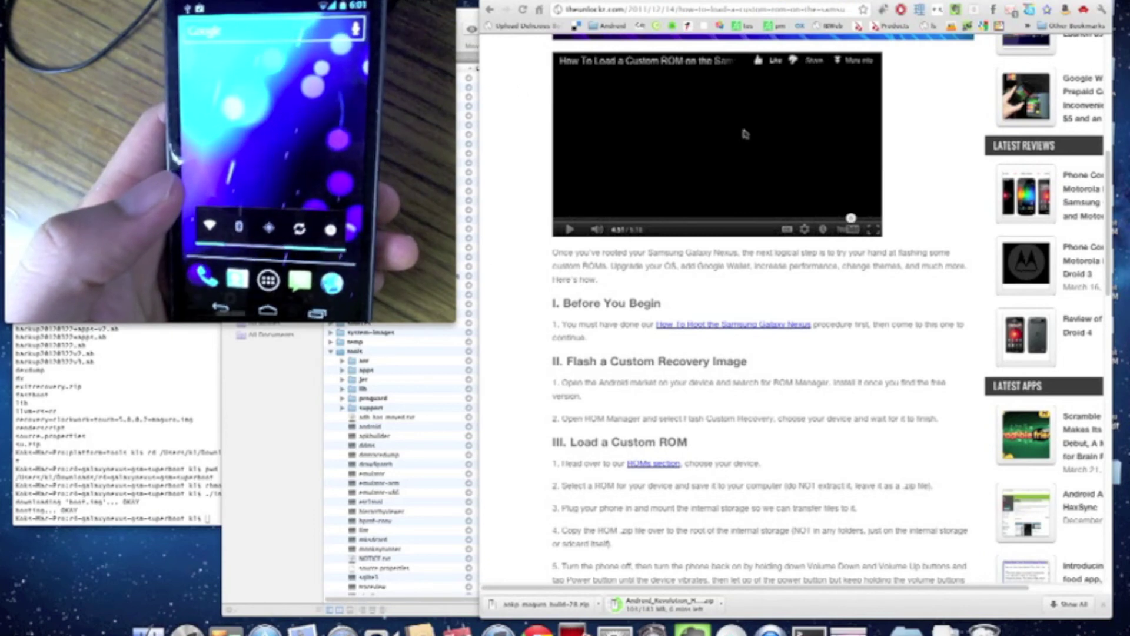
scroll(893, 119, down, 1)
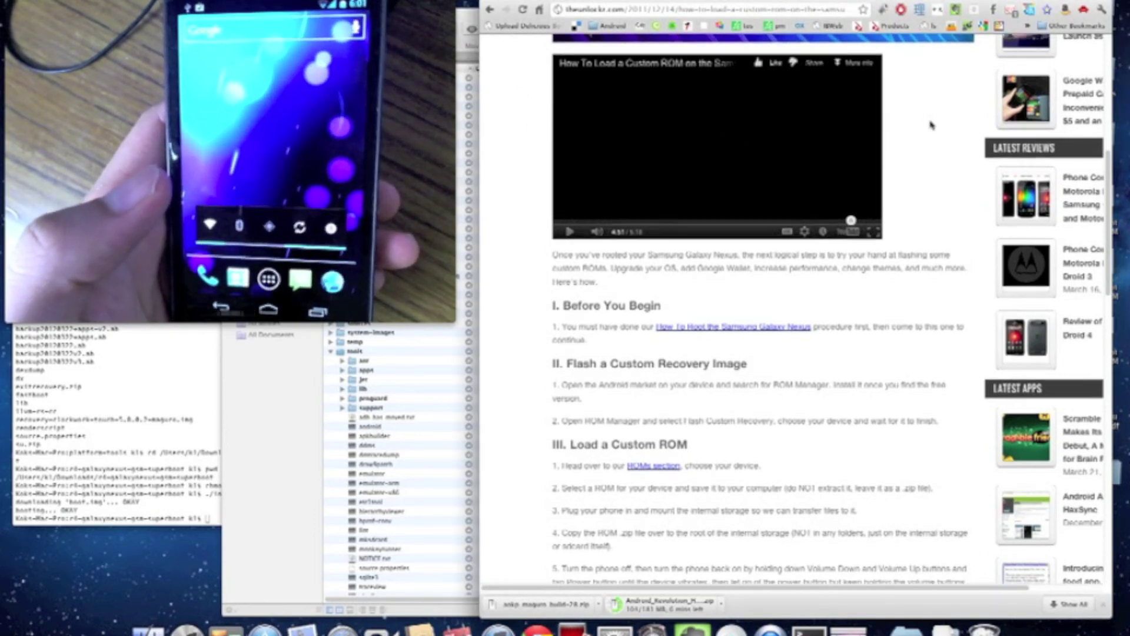
scroll(913, 122, up, 10)
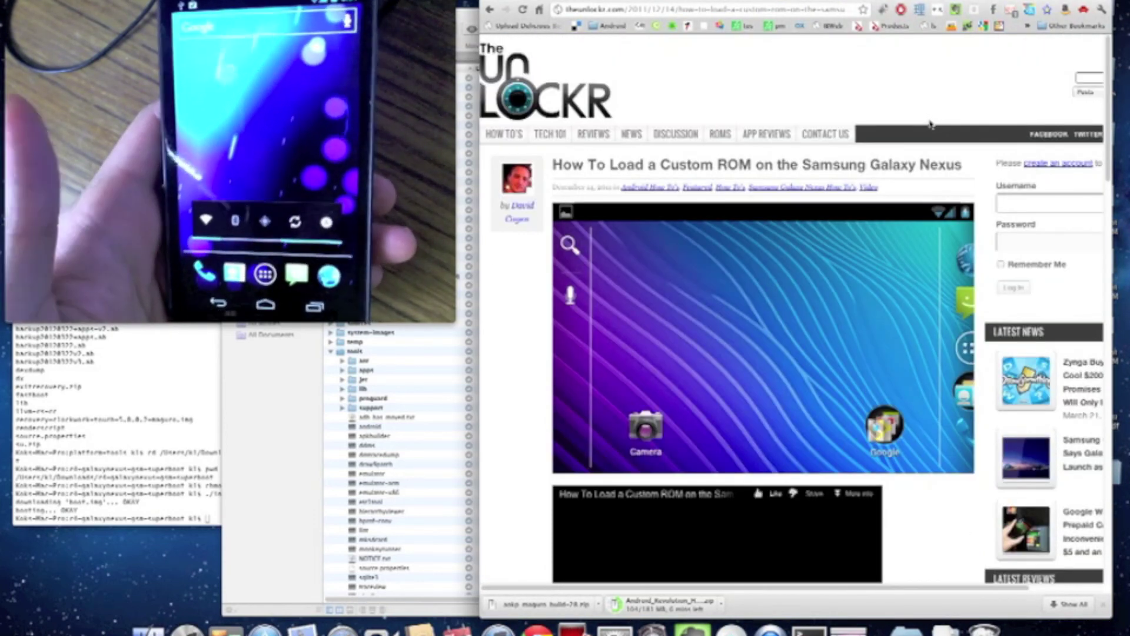
scroll(932, 124, down, 1)
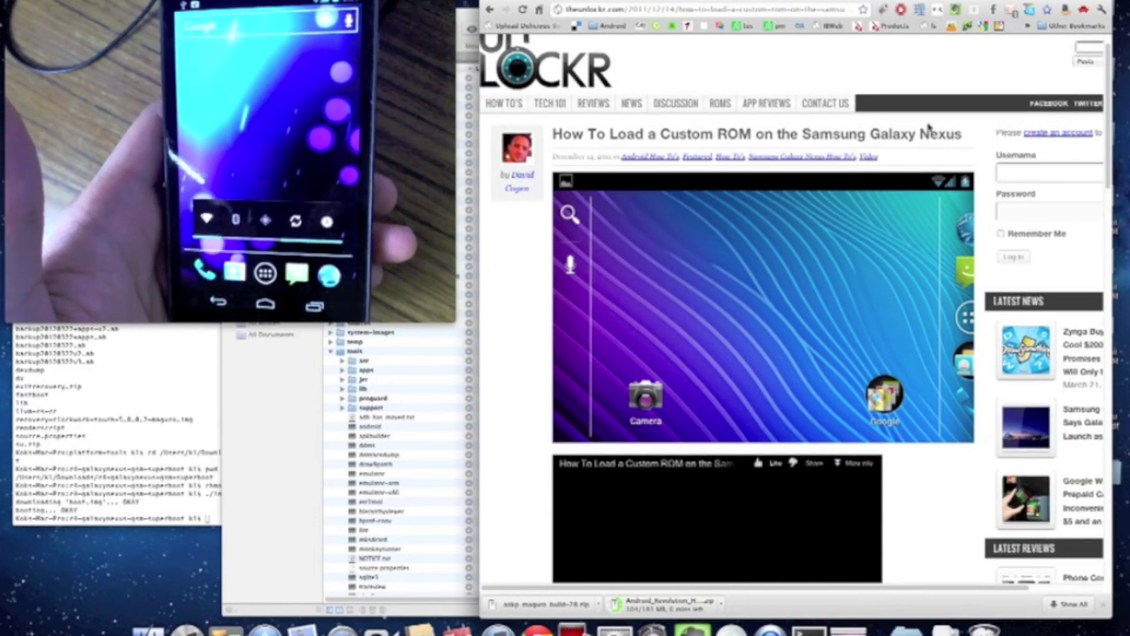
scroll(931, 127, down, 10)
scroll(933, 153, down, 3)
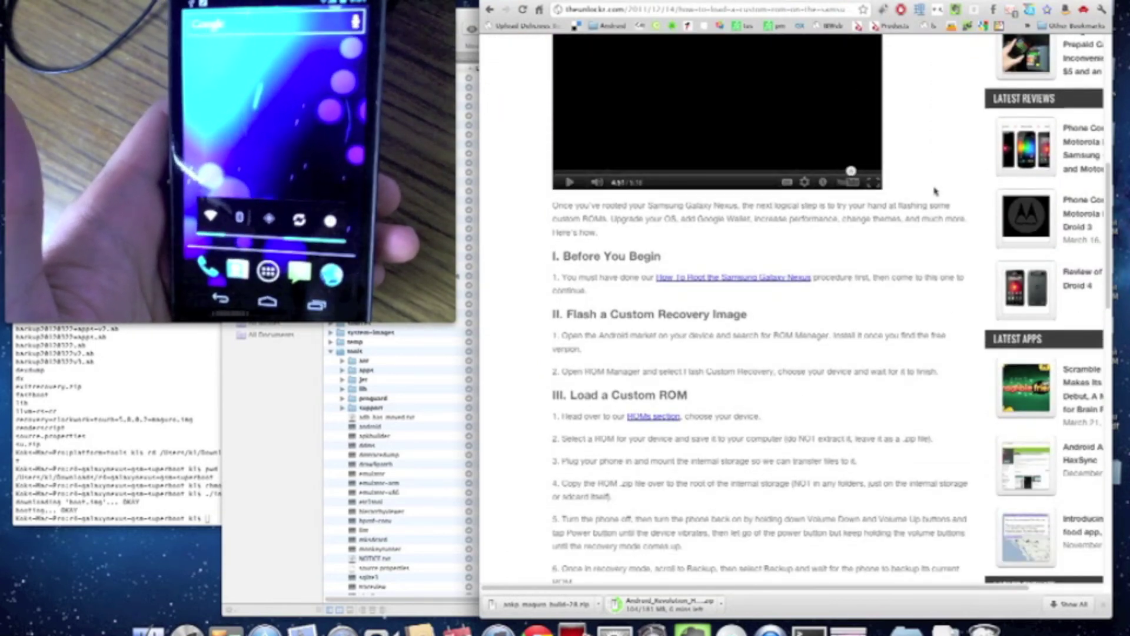
scroll(930, 199, down, 1)
scroll(931, 199, down, 4)
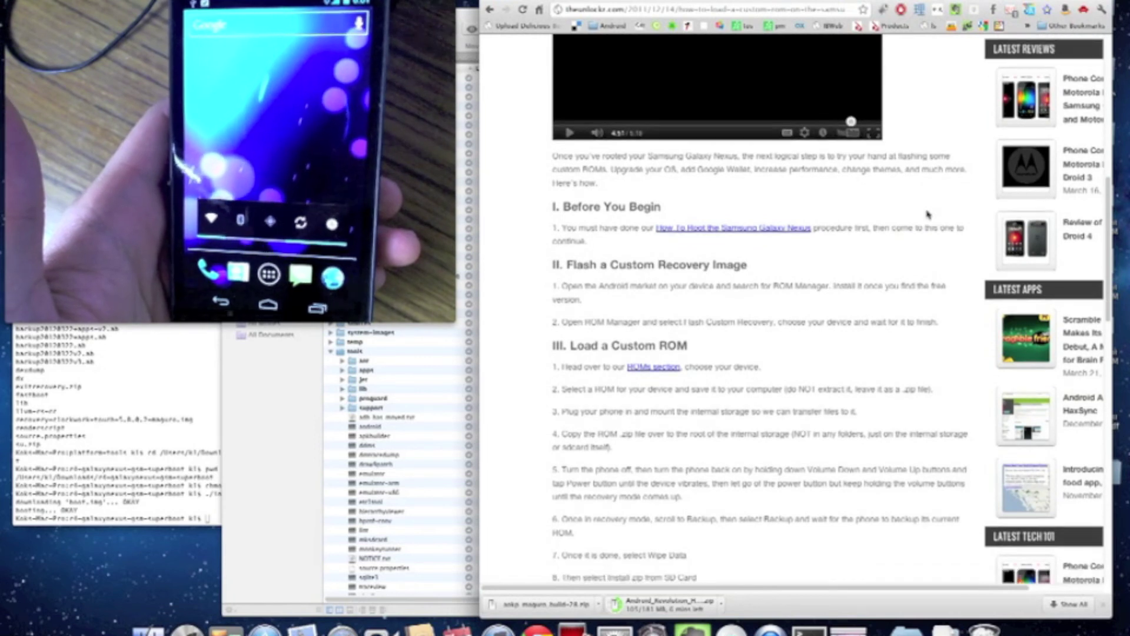
scroll(927, 231, down, 1)
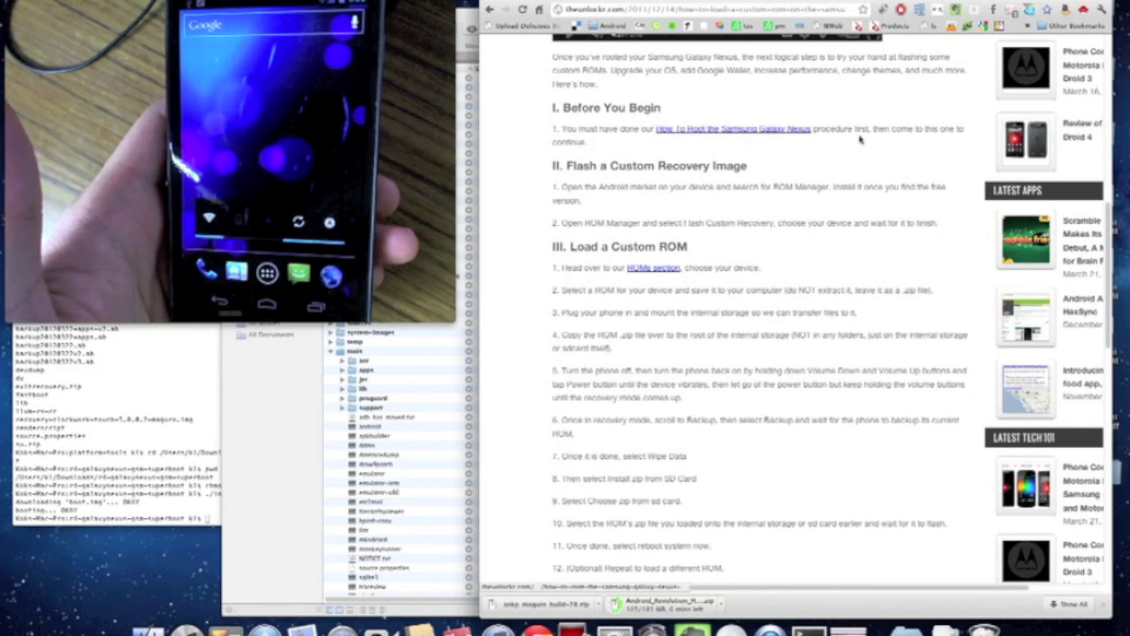
scroll(807, 174, down, 1)
scroll(808, 174, down, 3)
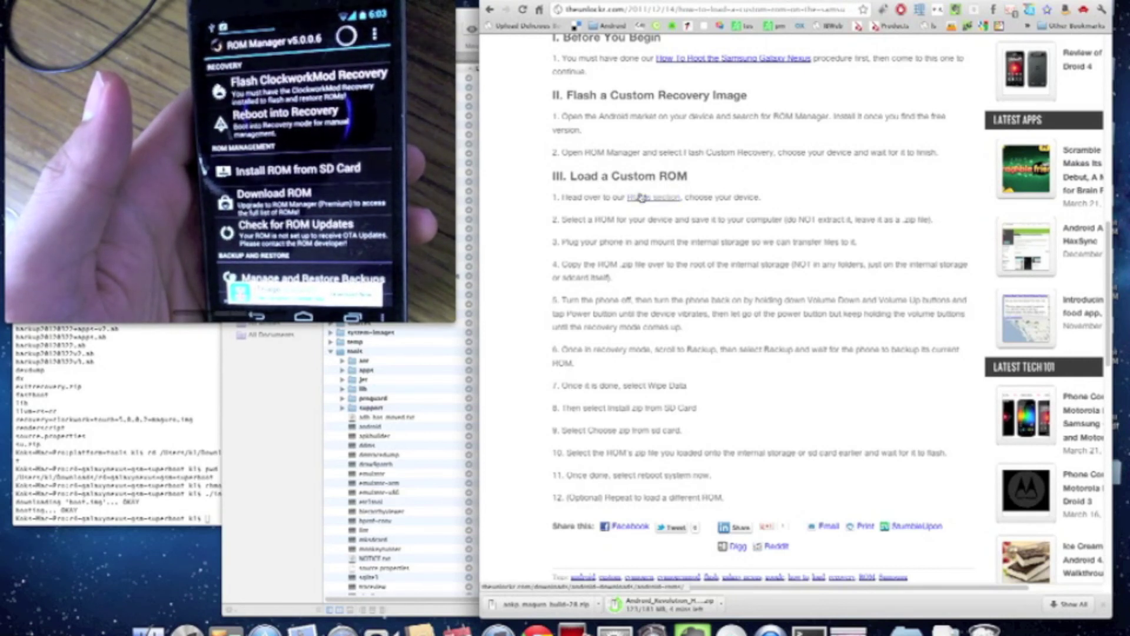
drag(583, 197, 711, 198)
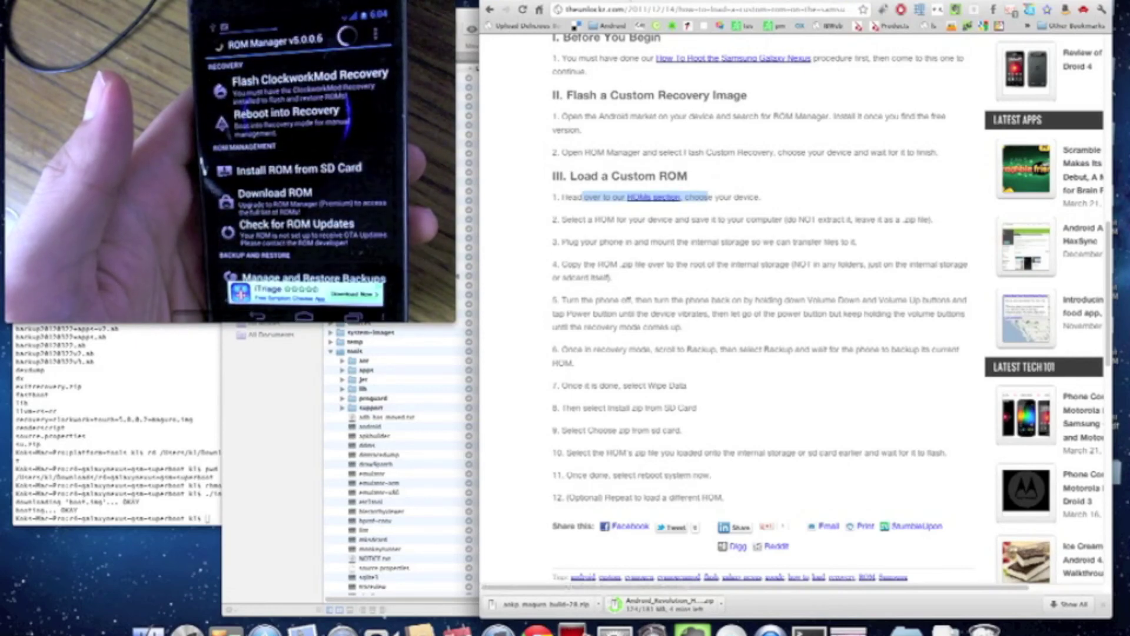
key(ctrl+Tab)
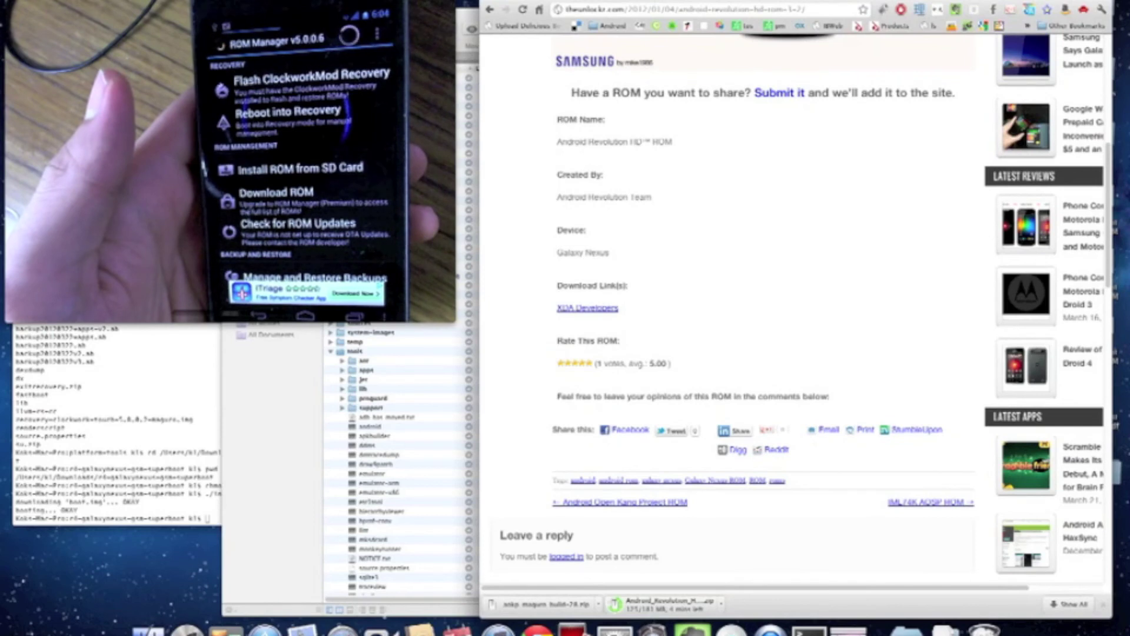
key(ctrl+shift+Tab)
right_click(652, 202)
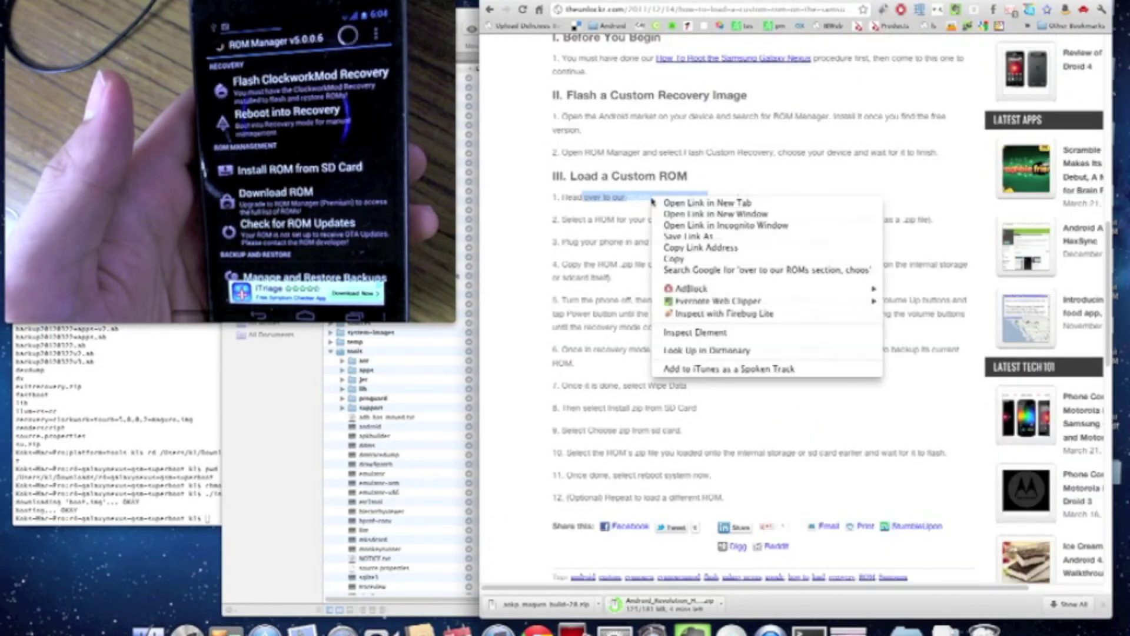
click(705, 204)
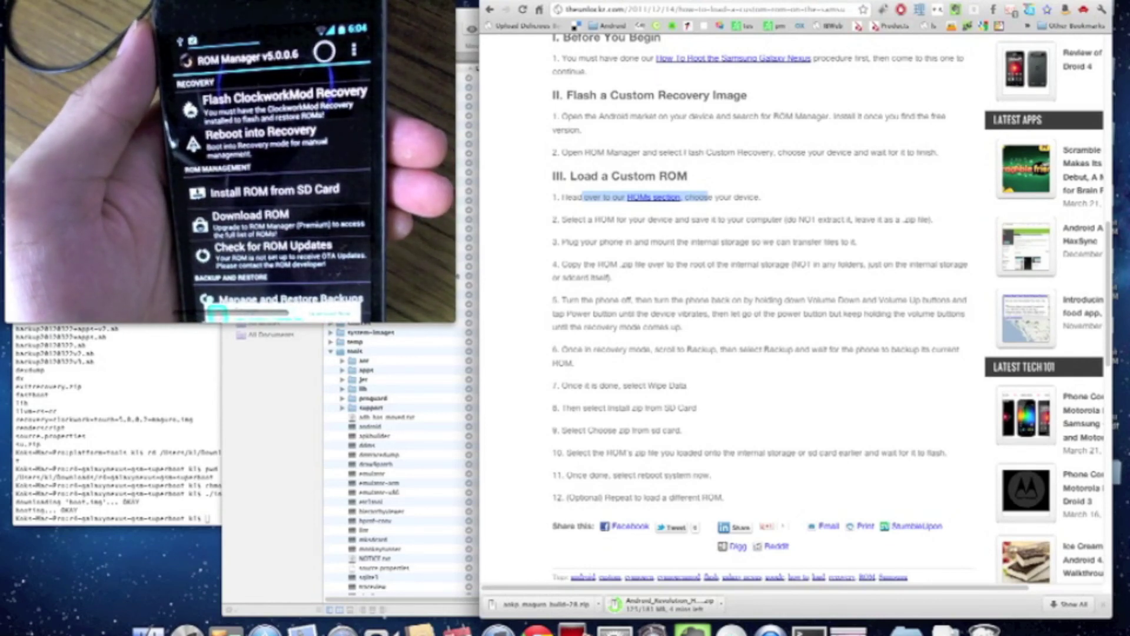
click(654, 197)
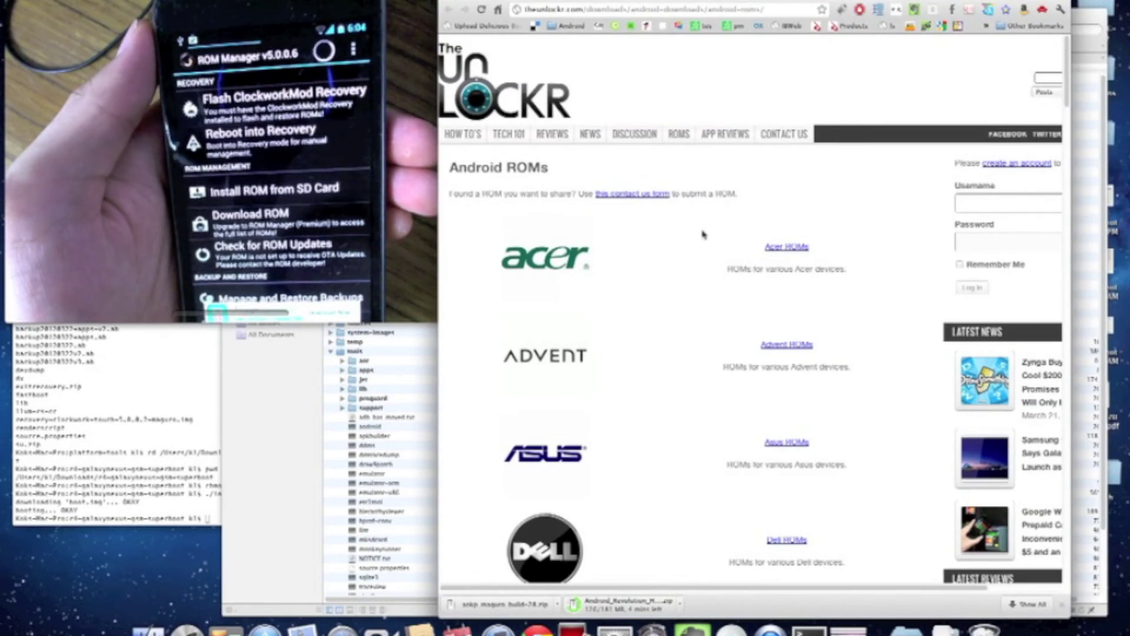
Scroll the Android ROMs list and open the Samsung ROMs list.
scroll(702, 237, down, 3)
scroll(704, 253, down, 7)
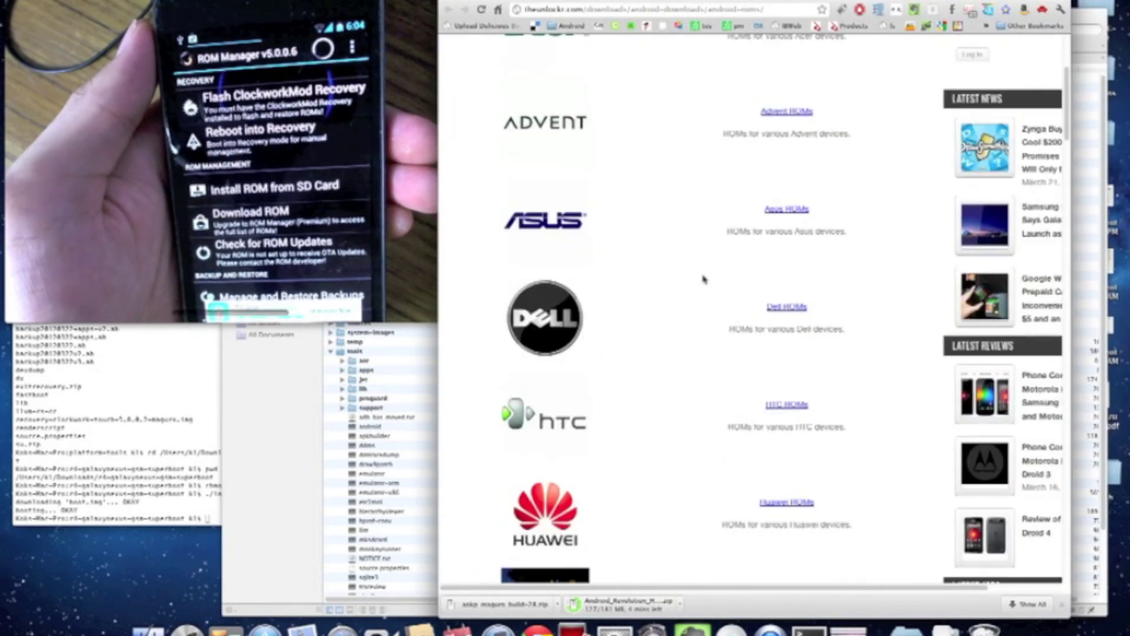
scroll(719, 277, down, 10)
scroll(723, 277, up, 5)
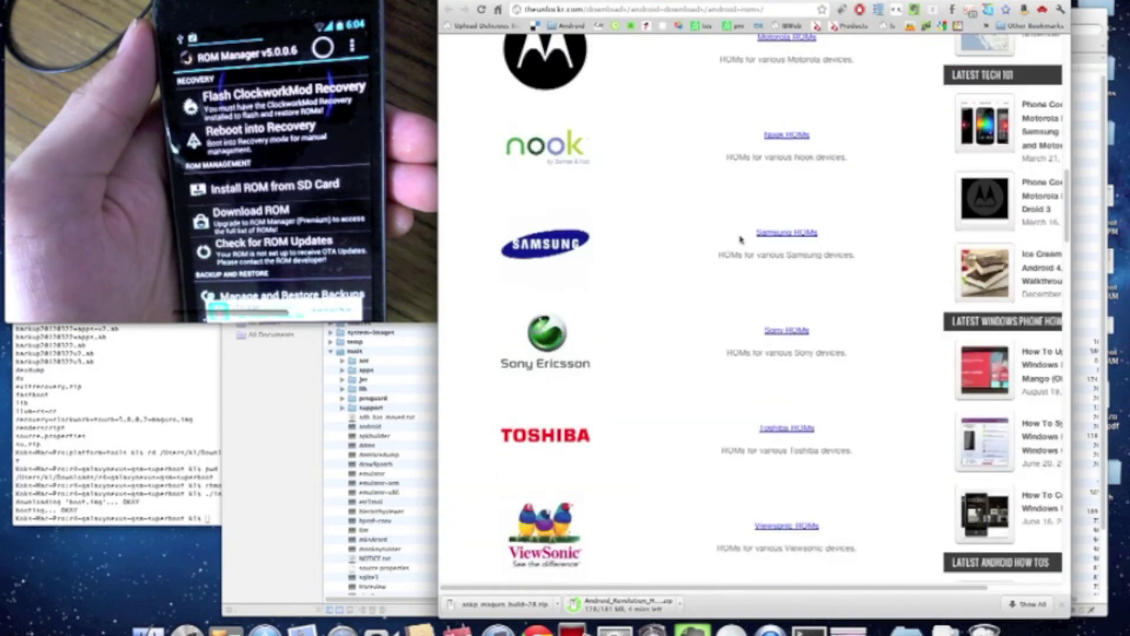
click(787, 305)
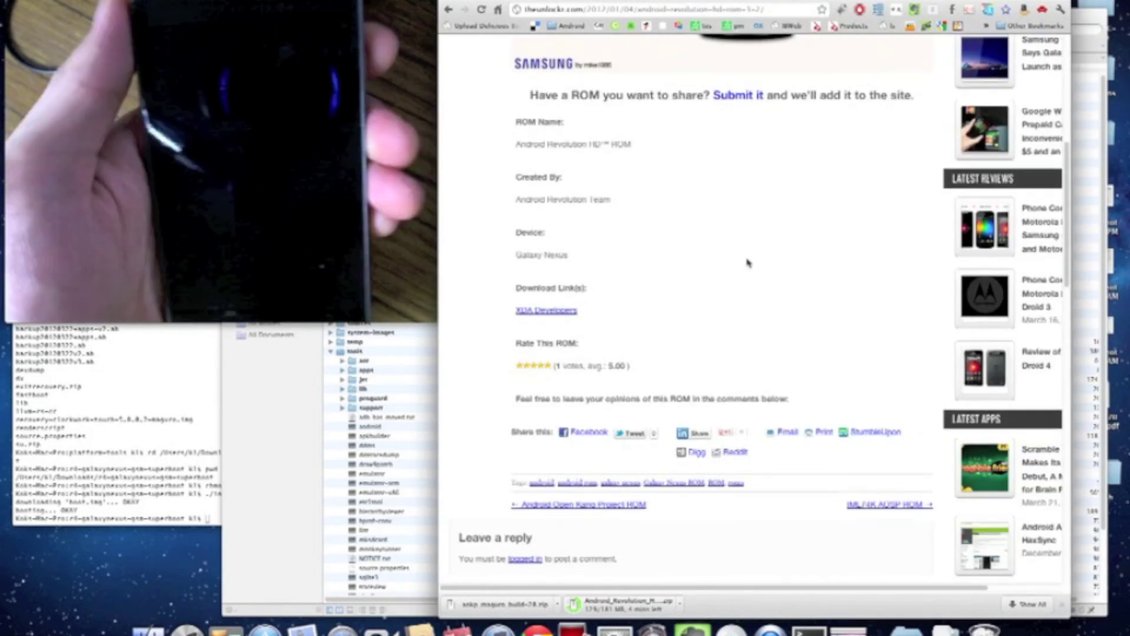
scroll(748, 263, up, 7)
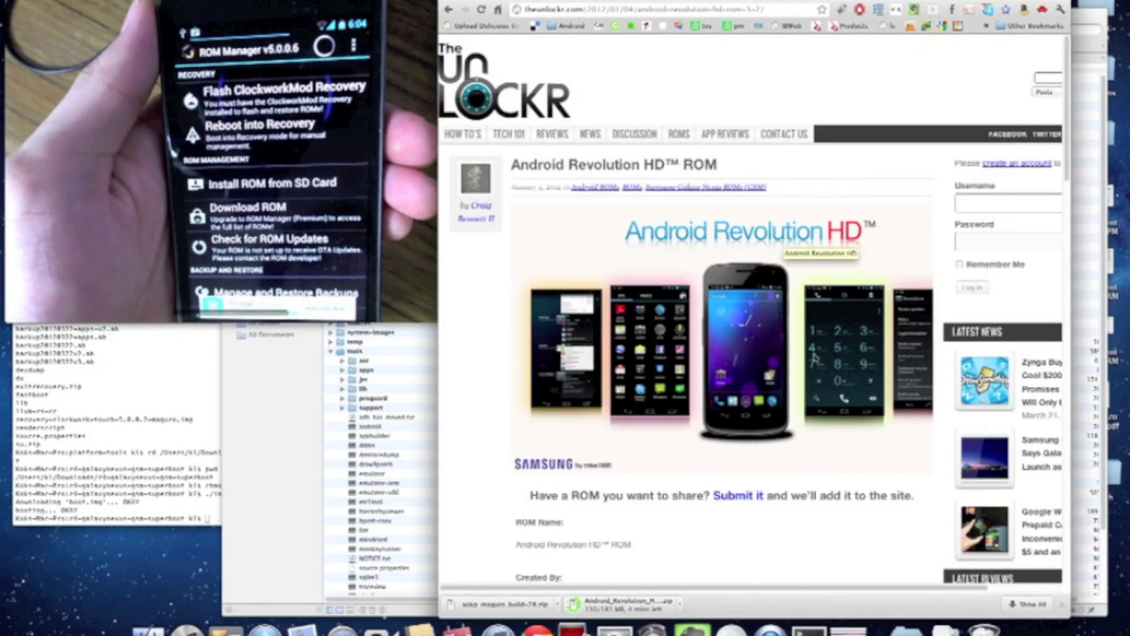
scroll(815, 356, down, 4)
scroll(815, 356, down, 8)
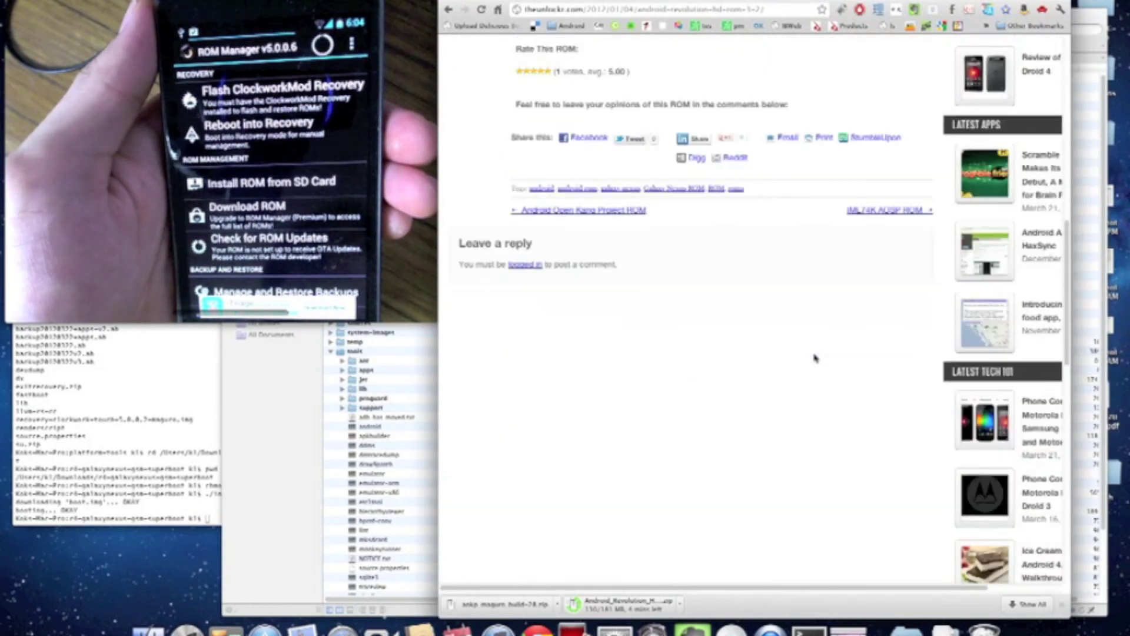
scroll(815, 357, up, 12)
scroll(815, 357, down, 2)
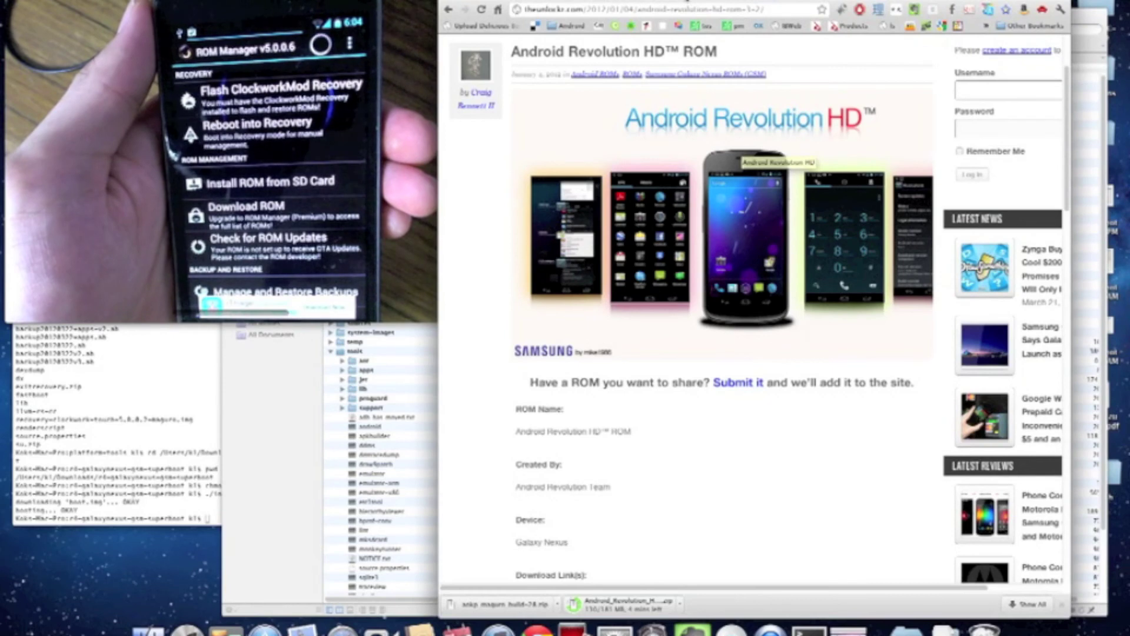
click(801, 126)
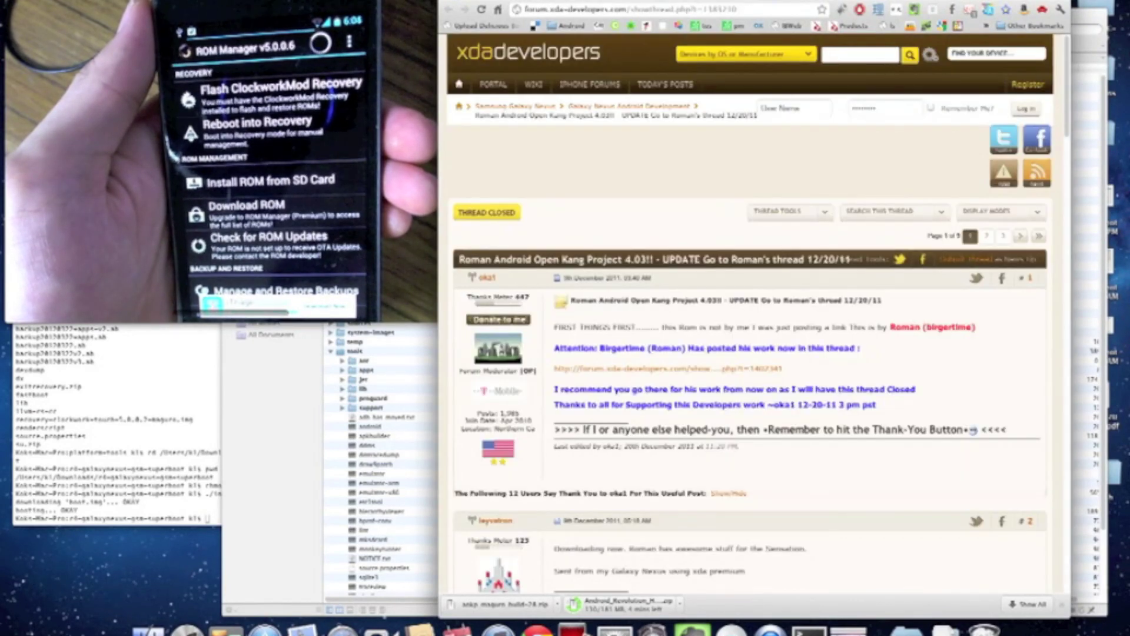
Scroll up and down through the XDA AOKP forum thread.
scroll(863, 166, down, 10)
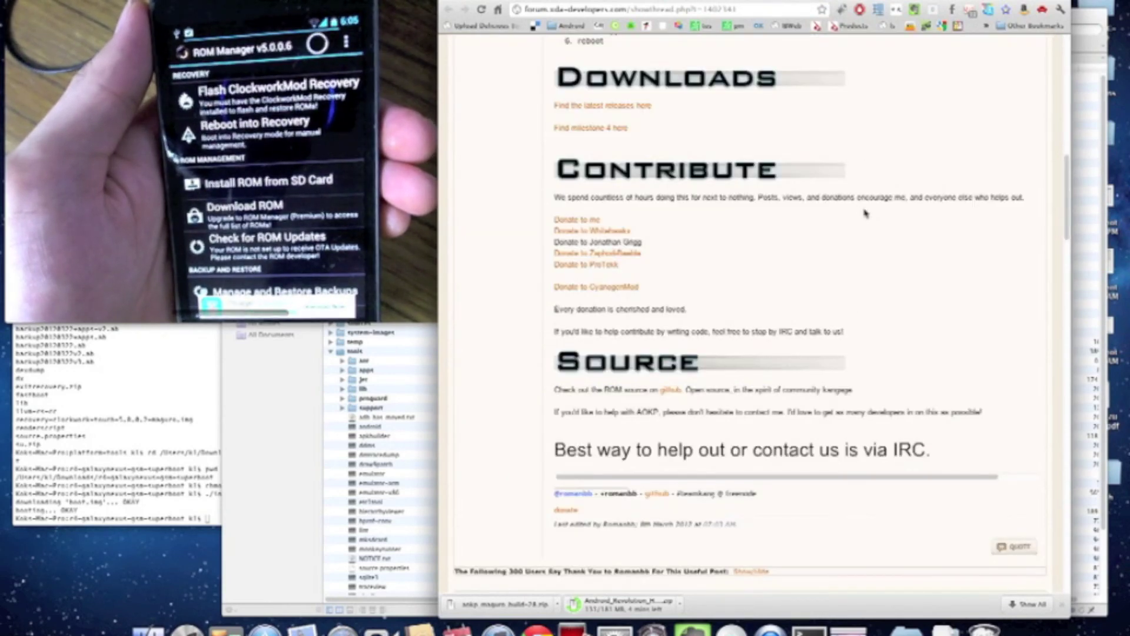
scroll(865, 213, up, 1)
scroll(864, 212, up, 15)
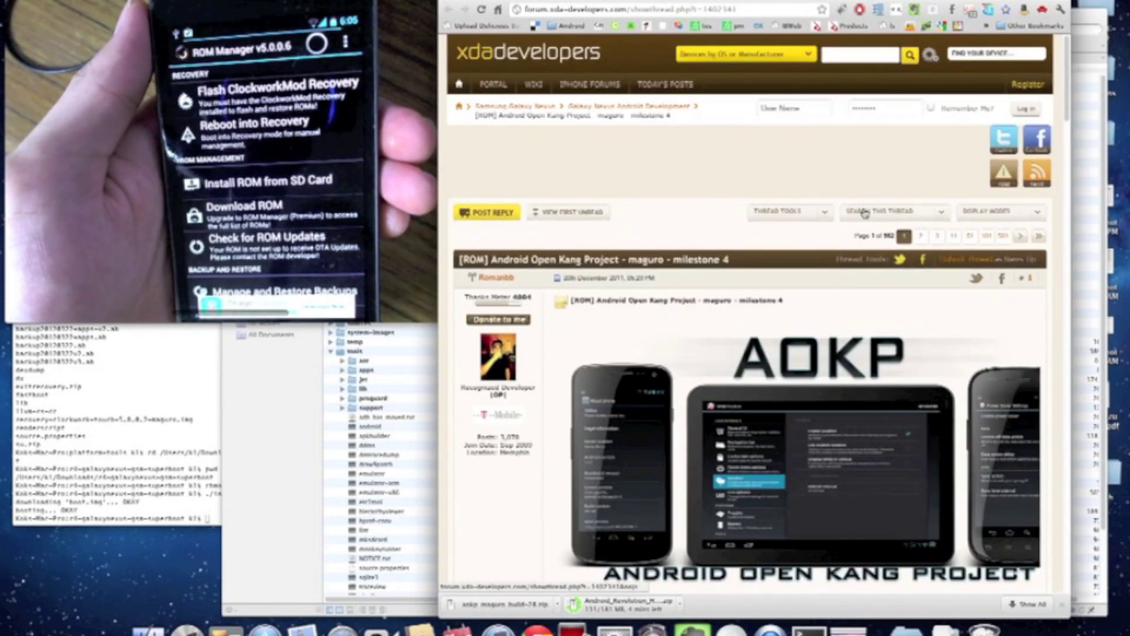
scroll(865, 212, down, 5)
scroll(865, 212, down, 3)
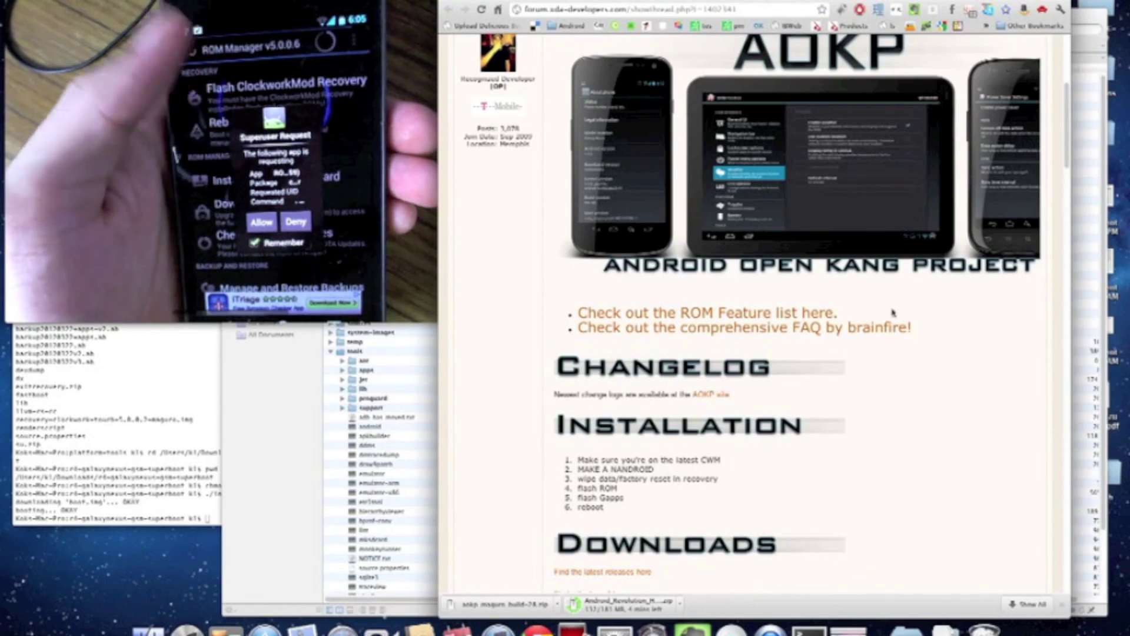
scroll(864, 211, down, 10)
scroll(892, 305, down, 18)
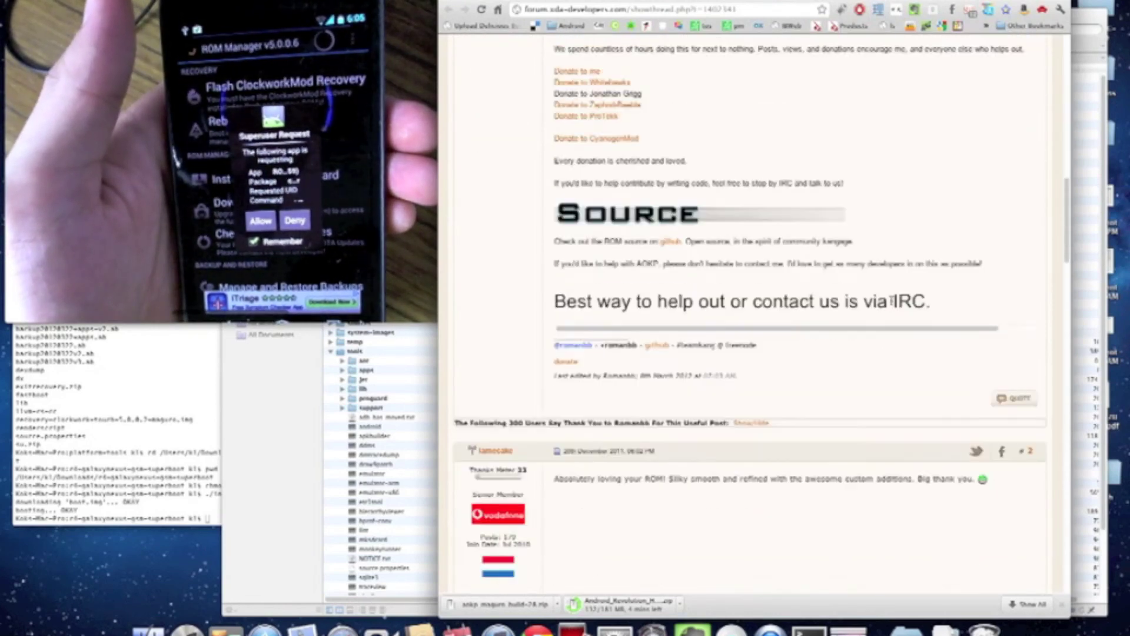
Return to the thread's top, open the downloaded AOKP build zip, and go back to the custom ROM guide.
key(Home)
scroll(892, 305, down, 12)
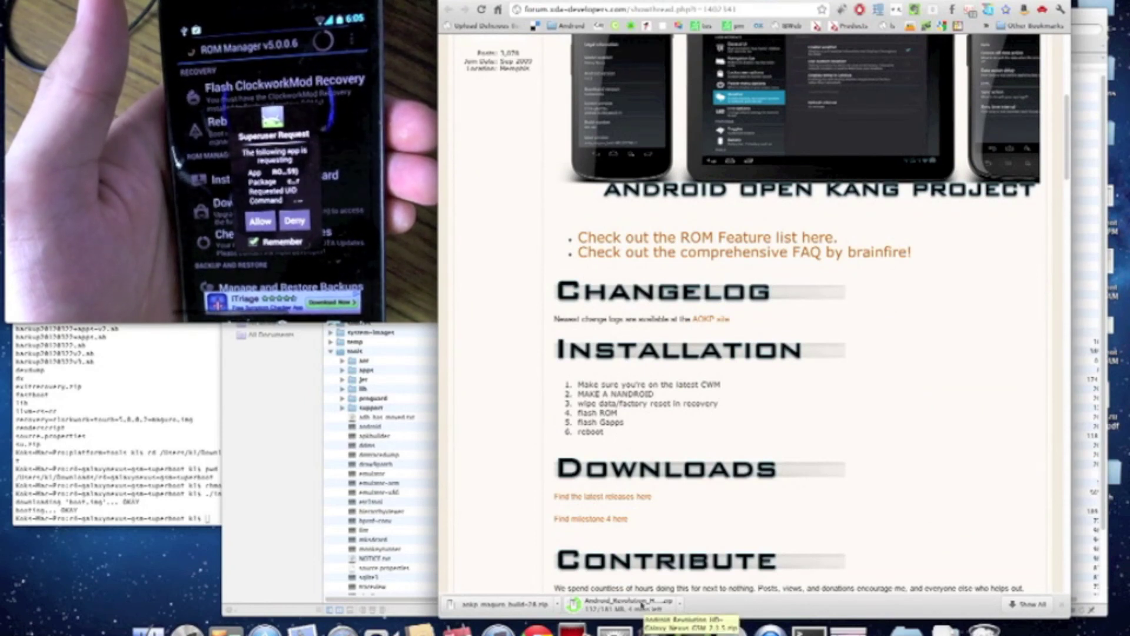
click(501, 606)
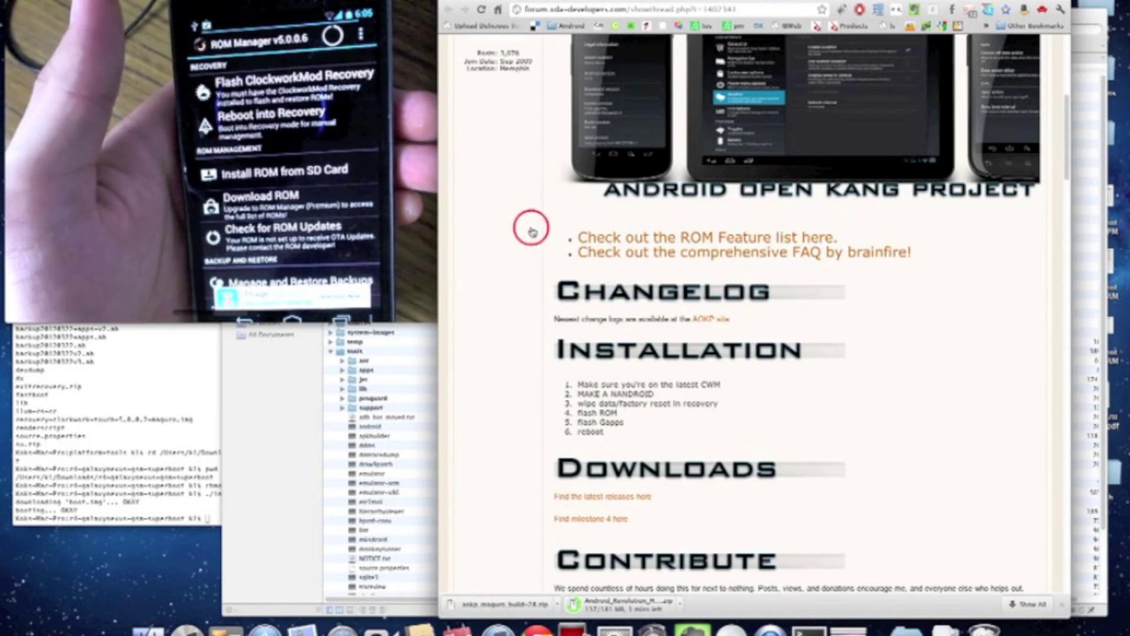
key(ctrl+Tab)
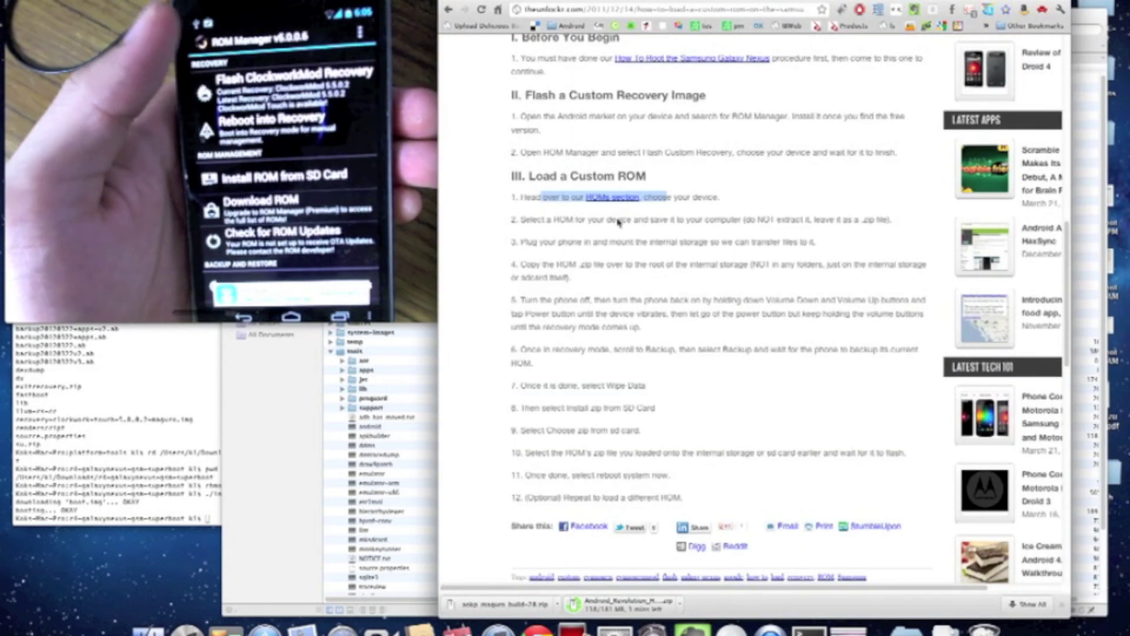
Highlight guide steps 2, 3 and 4 on saving the ROM, mounting internal storage and copying to root.
drag(602, 219, 731, 220)
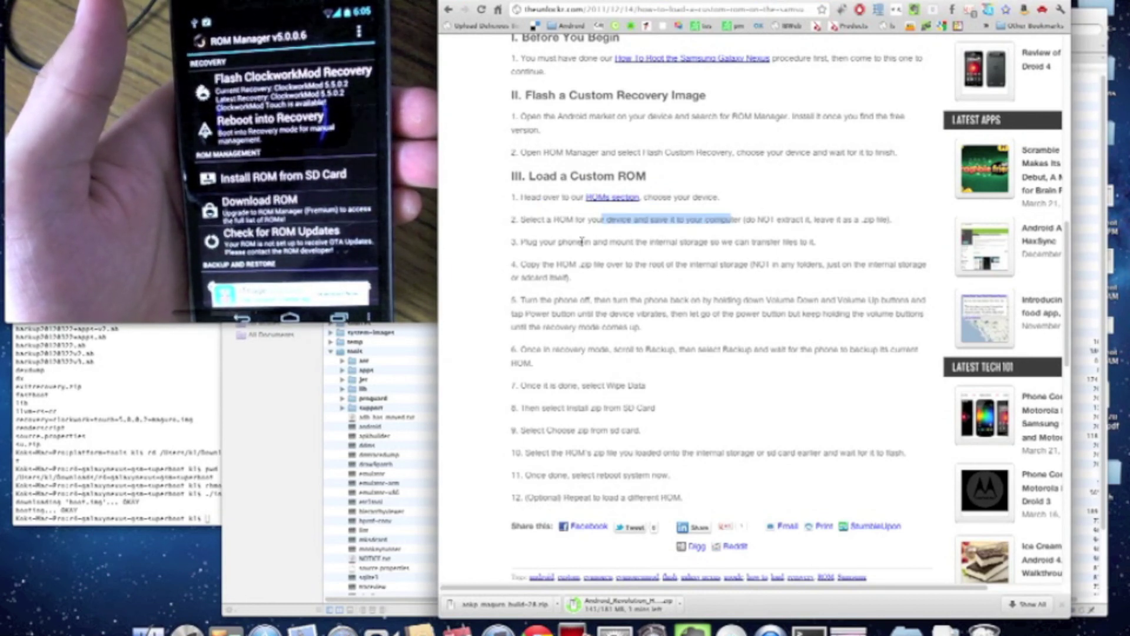
drag(593, 242, 720, 242)
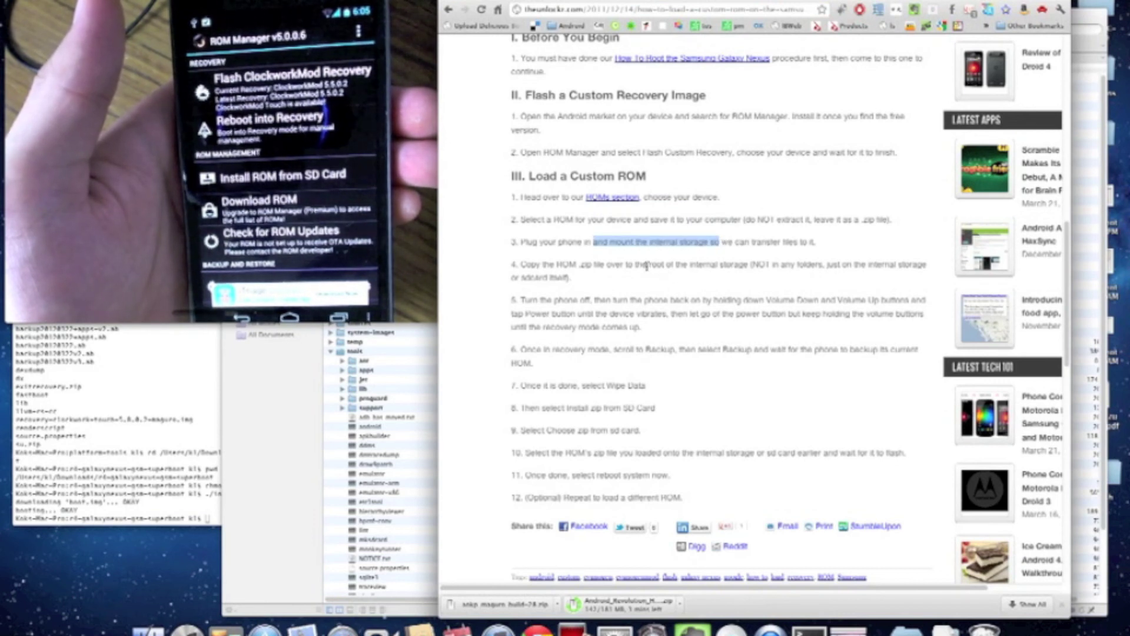
click(617, 263)
drag(593, 264, 673, 264)
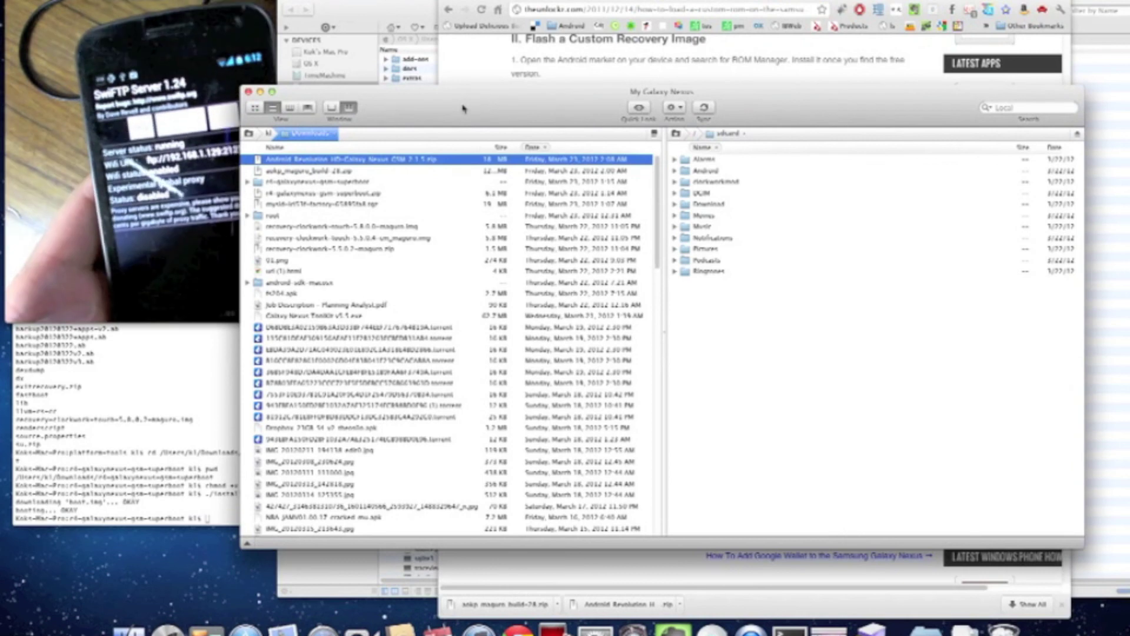
Copy aokp_maguro_build-28.zip from local Downloads into the phone's /sdcard folder.
drag(777, 110, 807, 93)
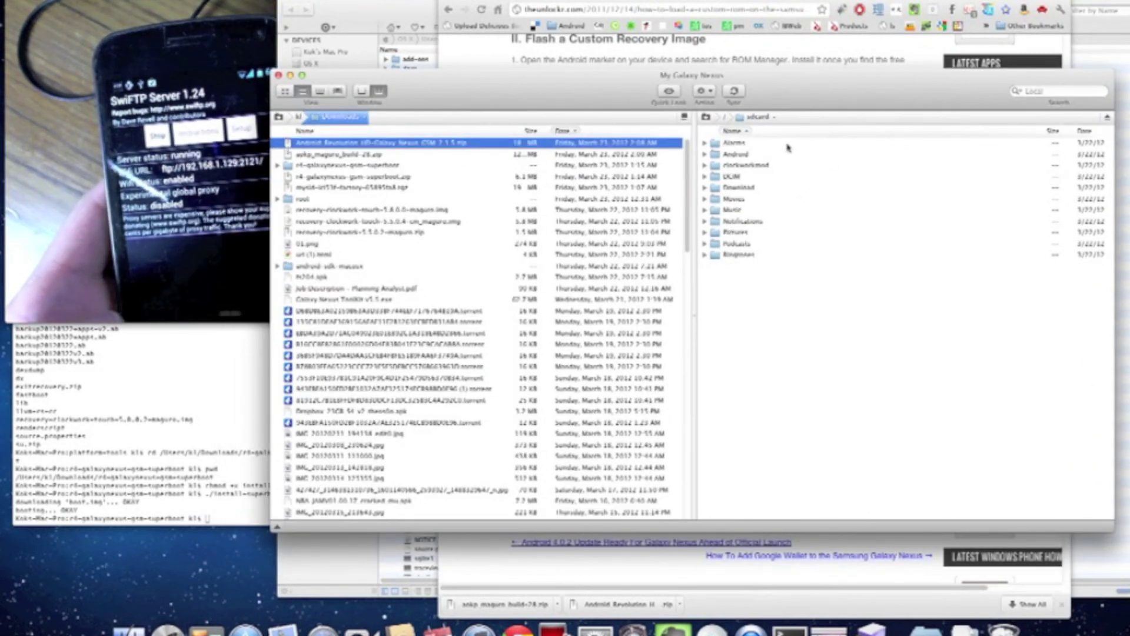
click(728, 117)
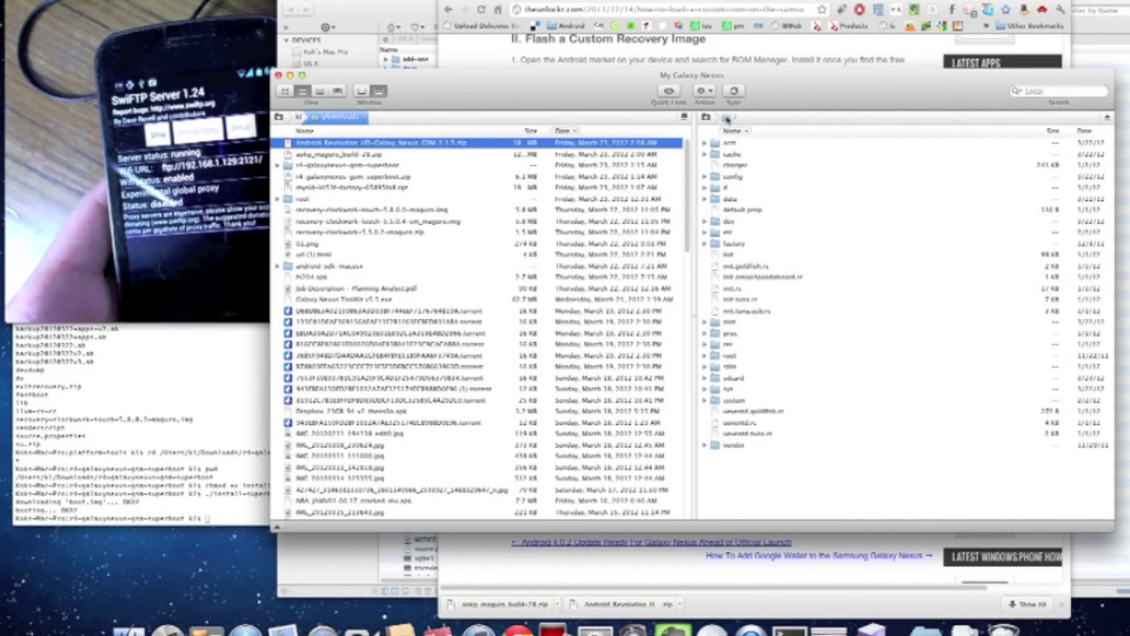
double_click(734, 379)
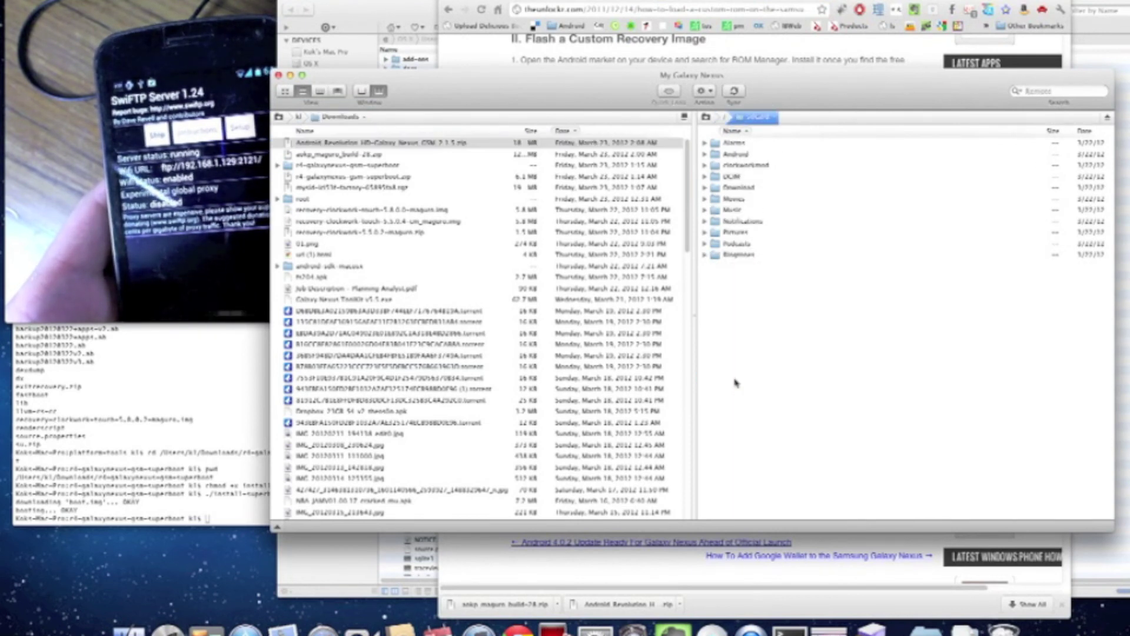
click(343, 145)
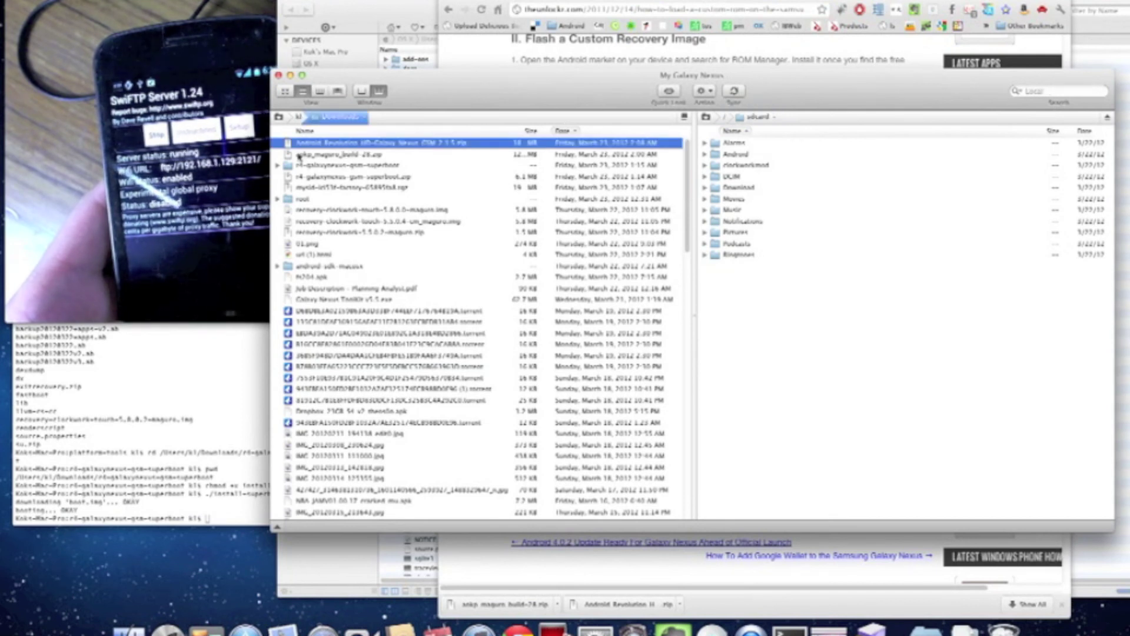
drag(299, 156, 746, 318)
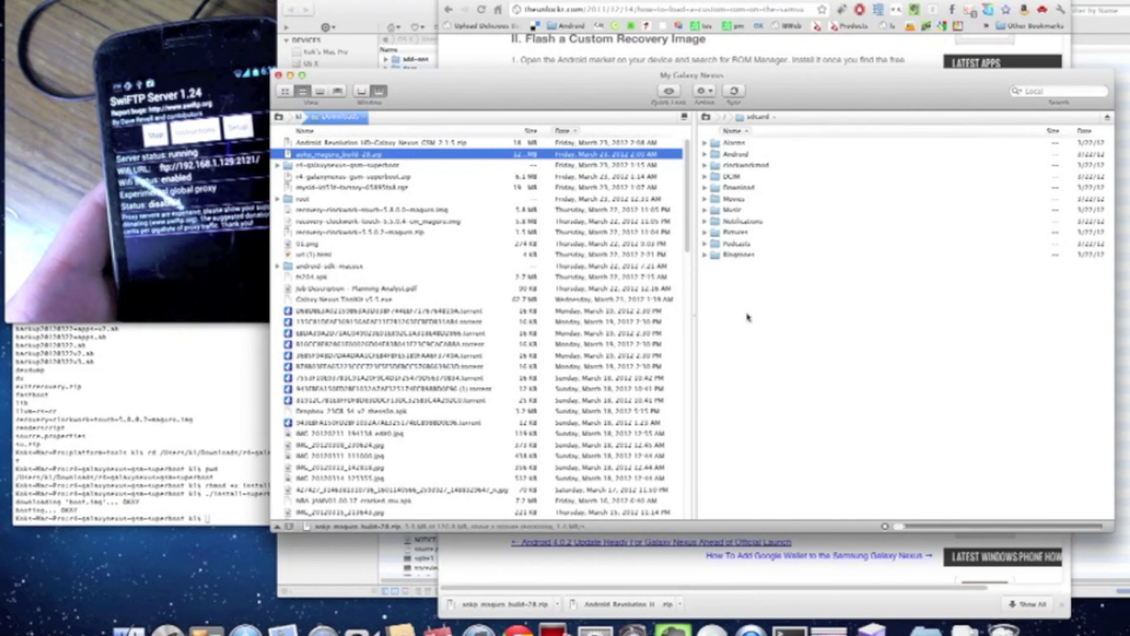
Check the custom ROM guide, clear its step 4 highlight, and return to the file-transfer window.
drag(730, 74, 709, 70)
click(776, 58)
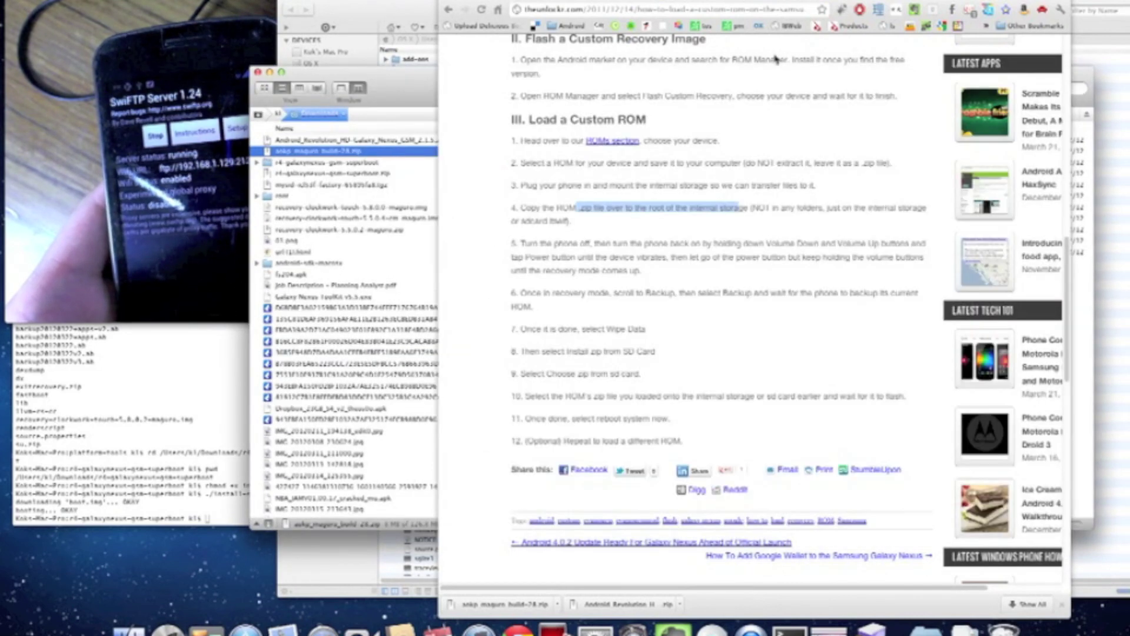
click(770, 300)
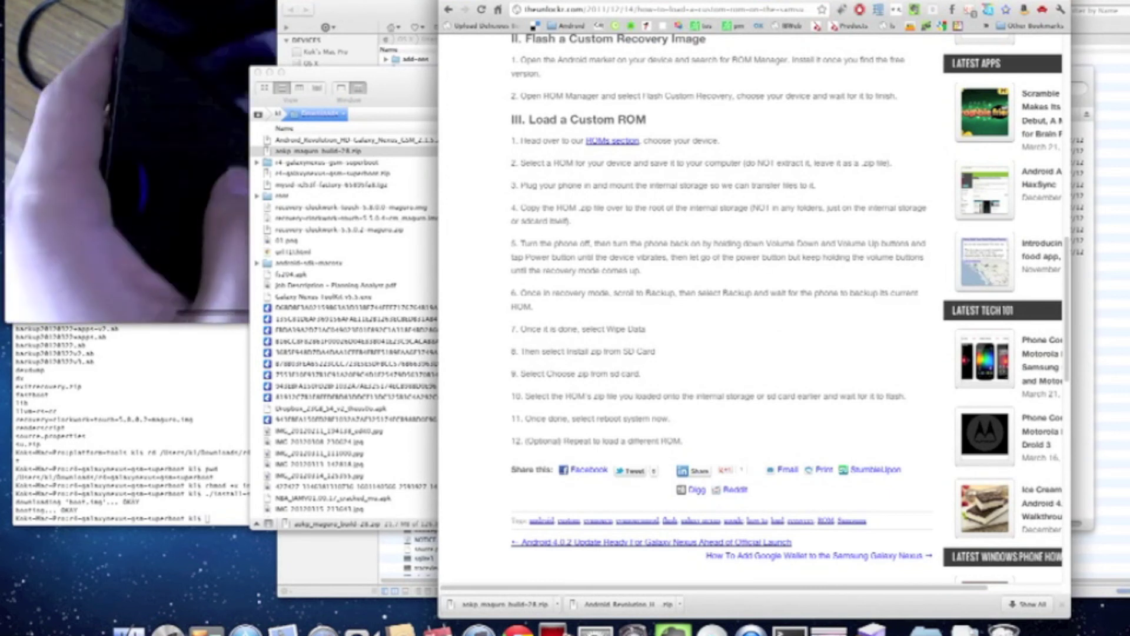
click(419, 82)
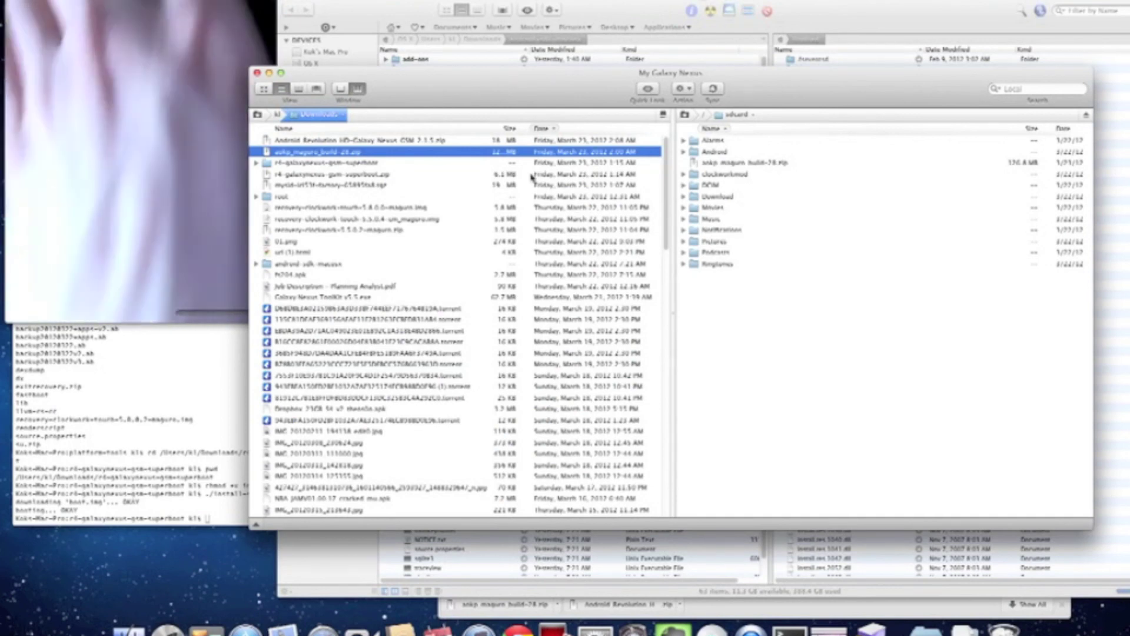
click(729, 165)
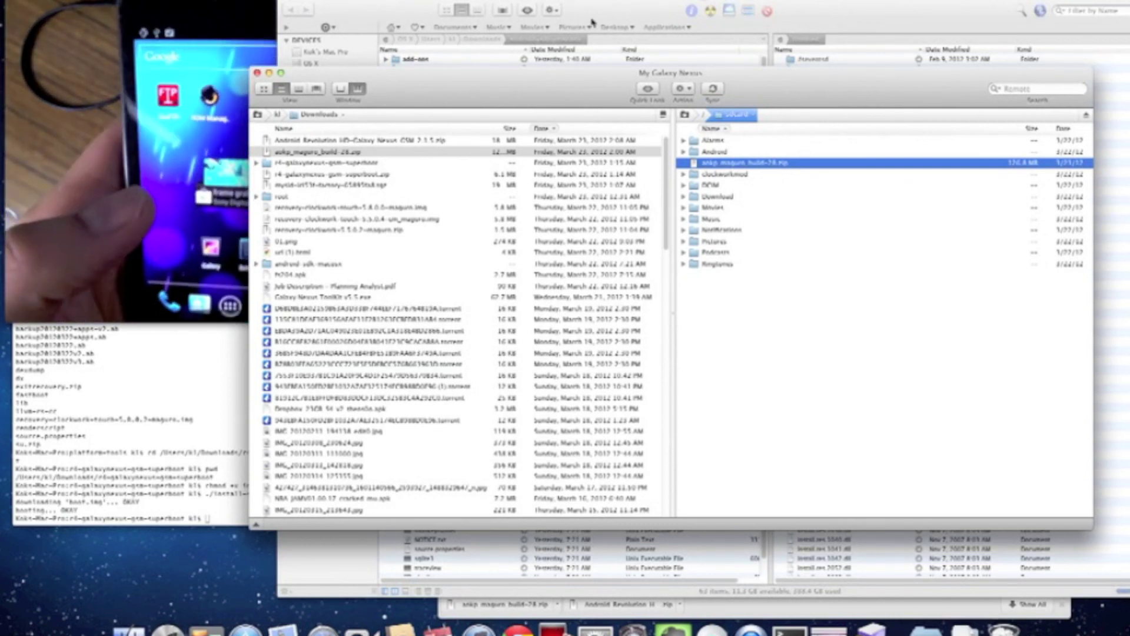
key(super+Tab)
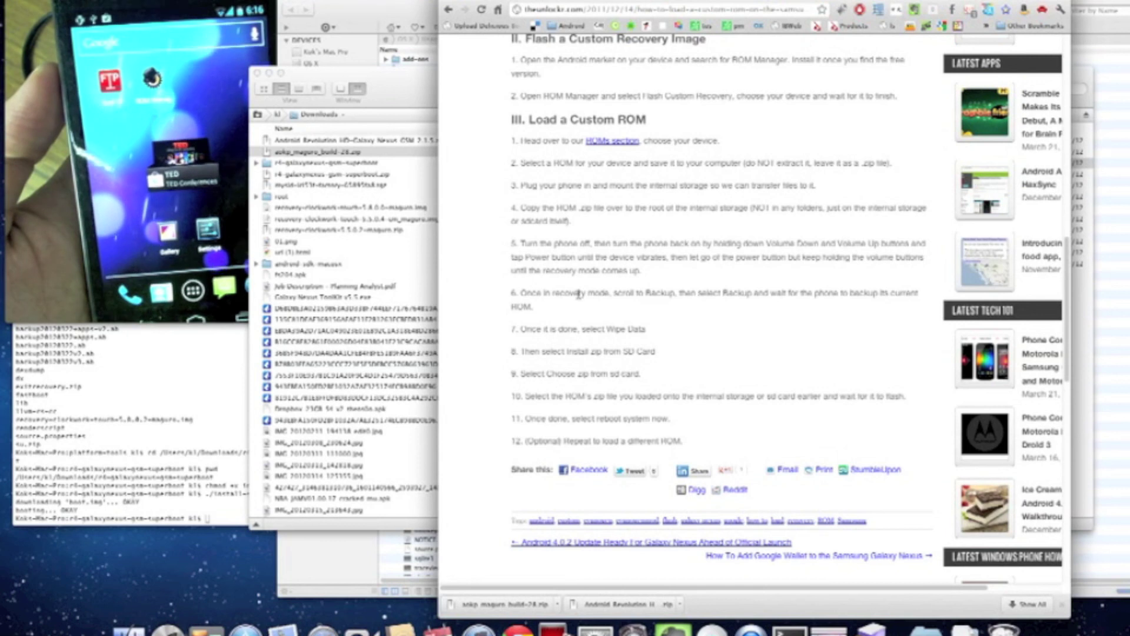
Highlight the guide's step 6 about making a recovery backup, then clear the highlight.
drag(579, 294, 663, 297)
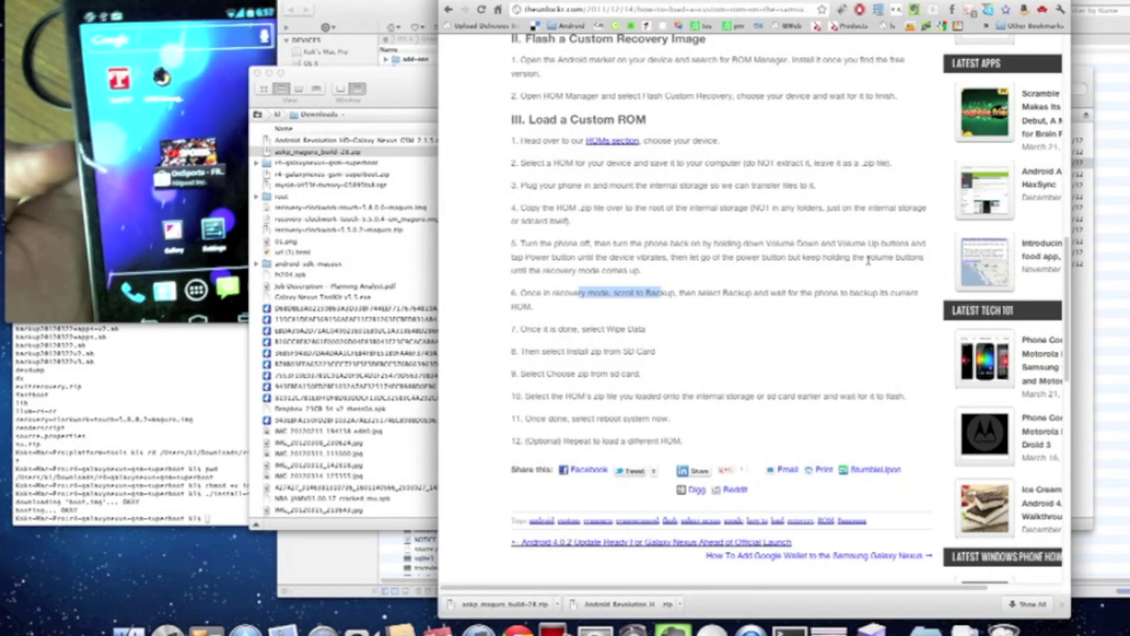
click(778, 258)
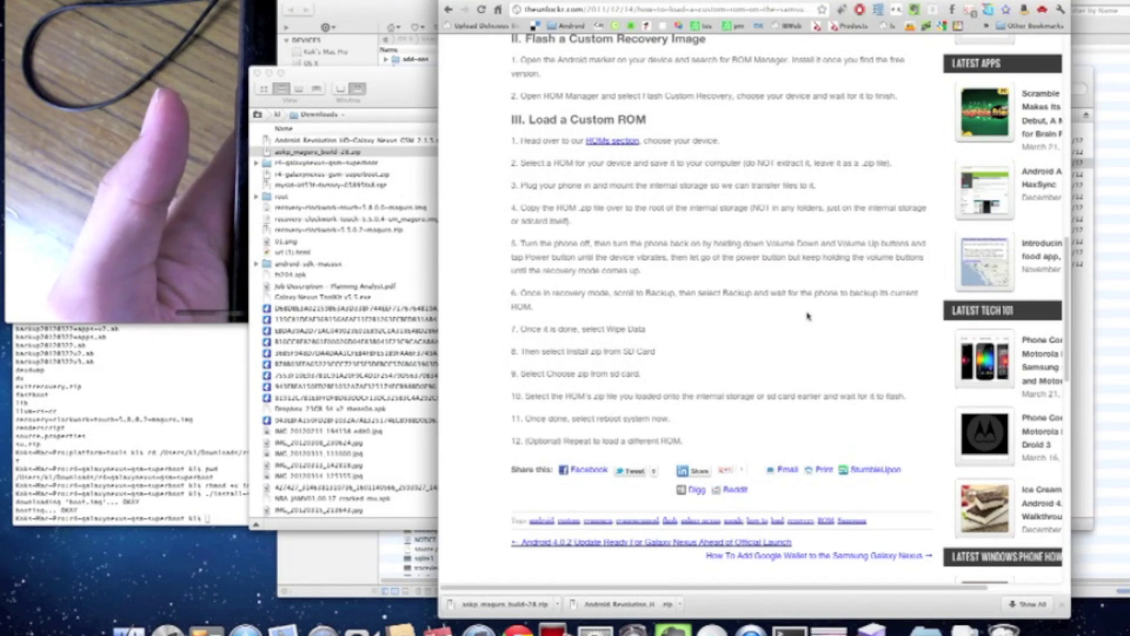
Browse the XDA, Android Revolution HD and AOKP installation tabs, then return to the theunlockr guide.
scroll(808, 317, down, 2)
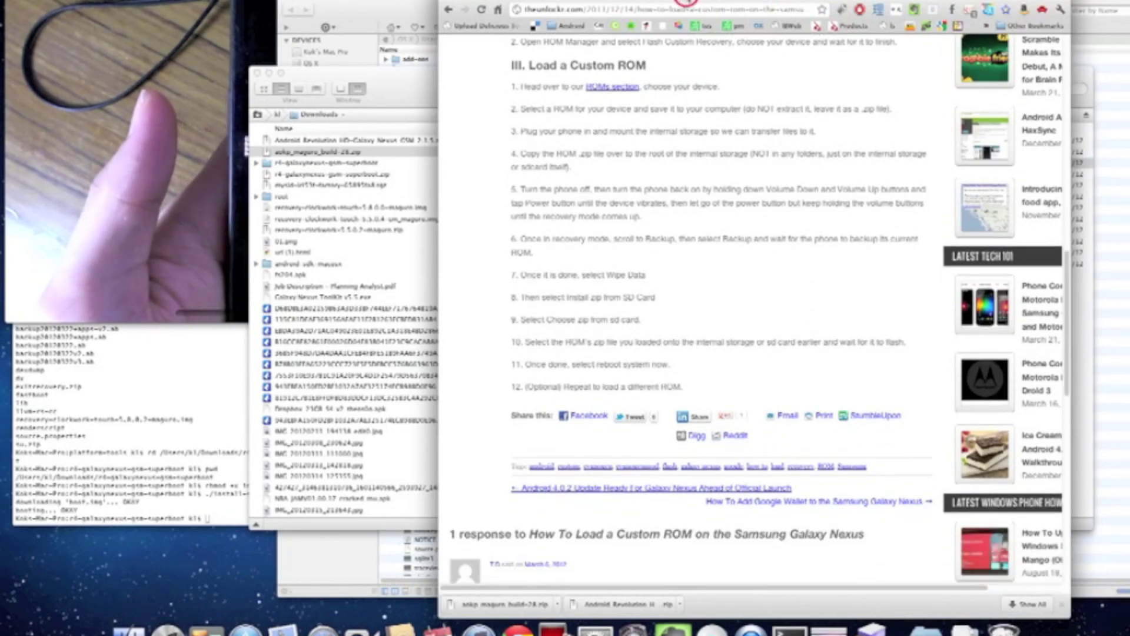
click(688, 2)
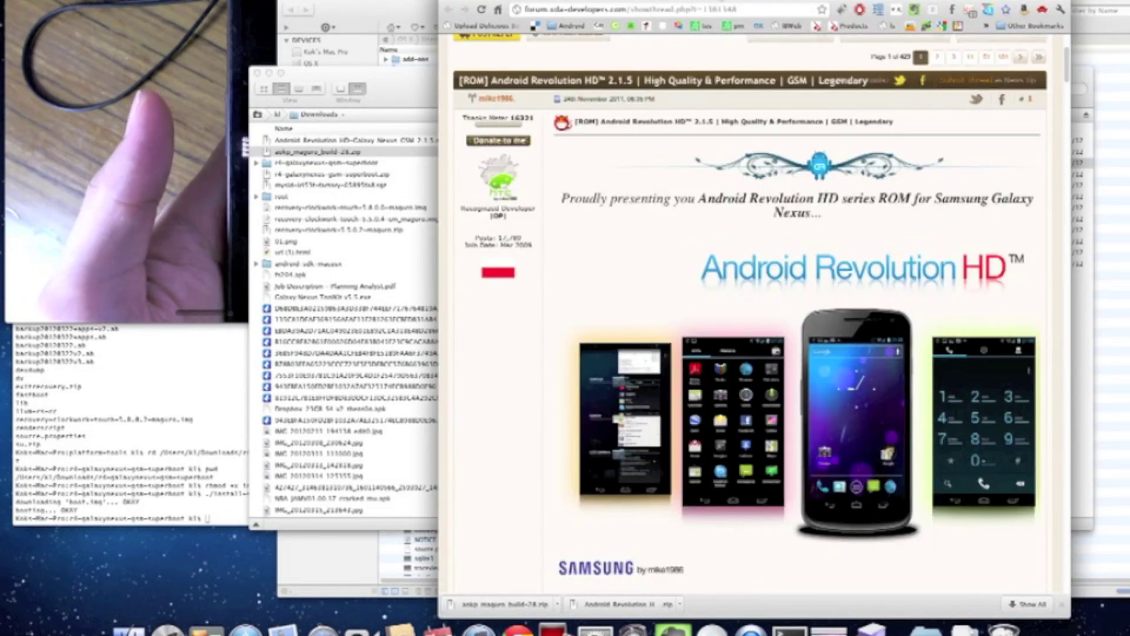
click(689, 3)
click(789, 4)
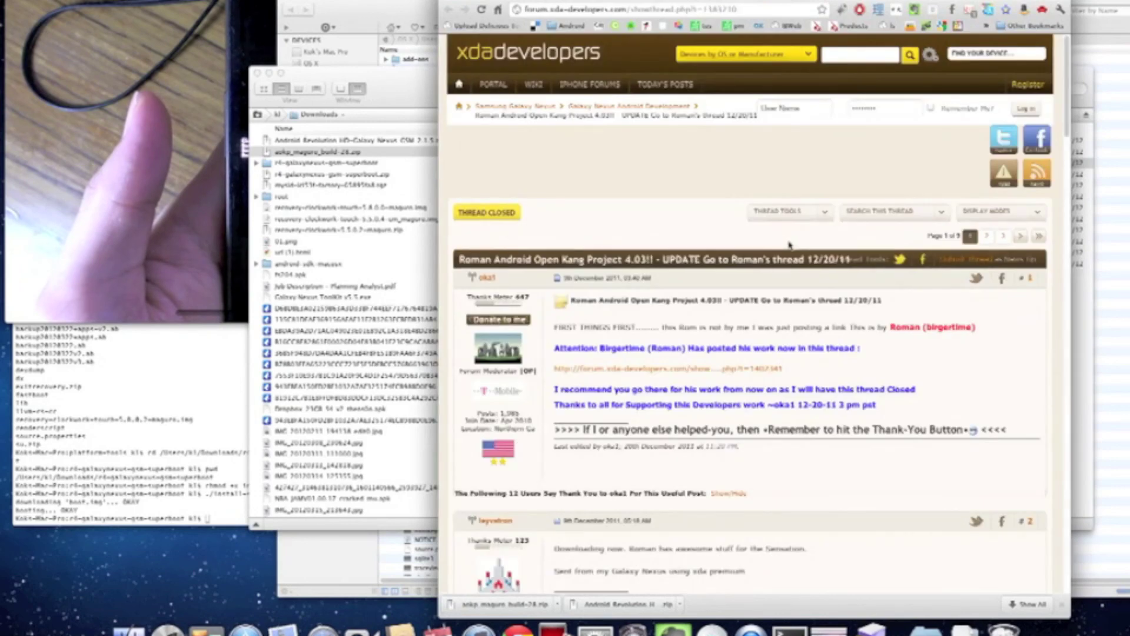
click(839, 4)
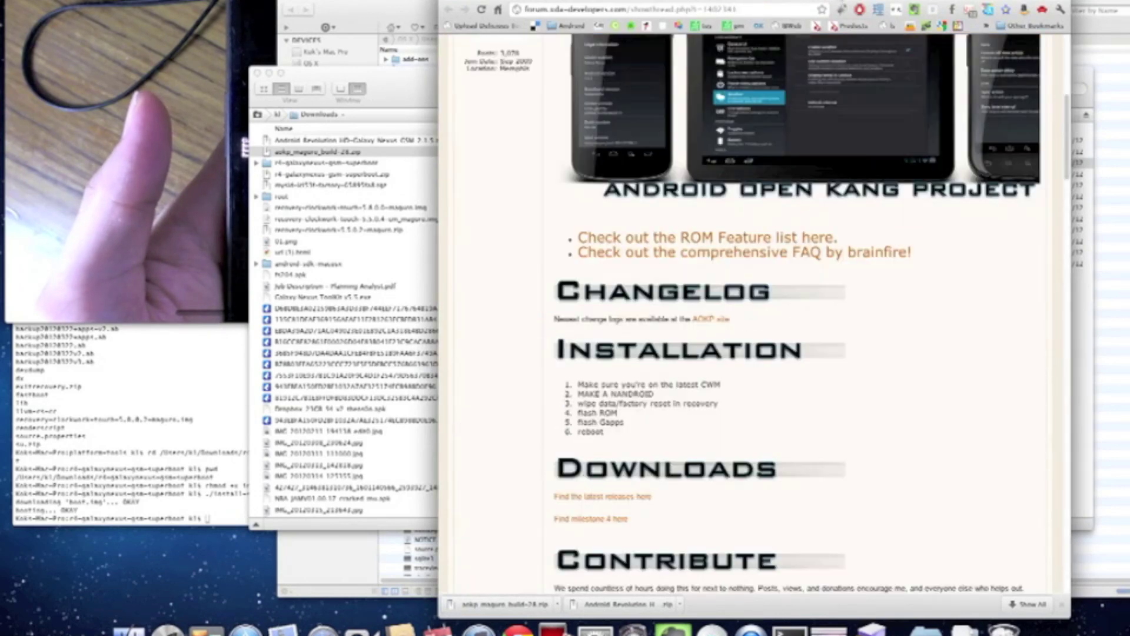
scroll(754, 236, down, 3)
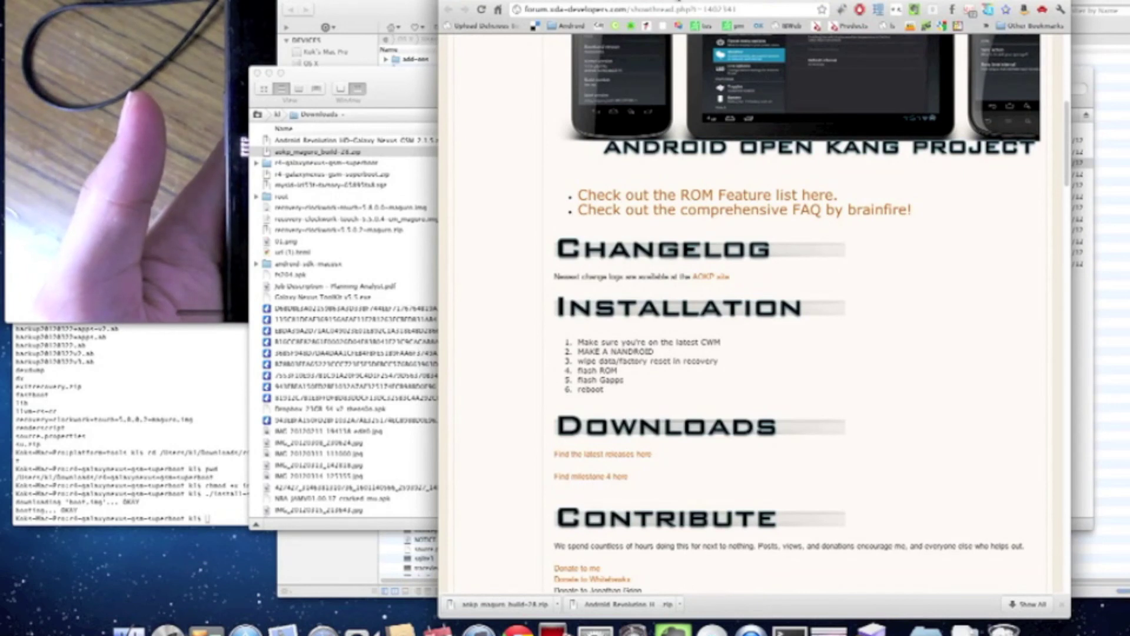
click(585, 3)
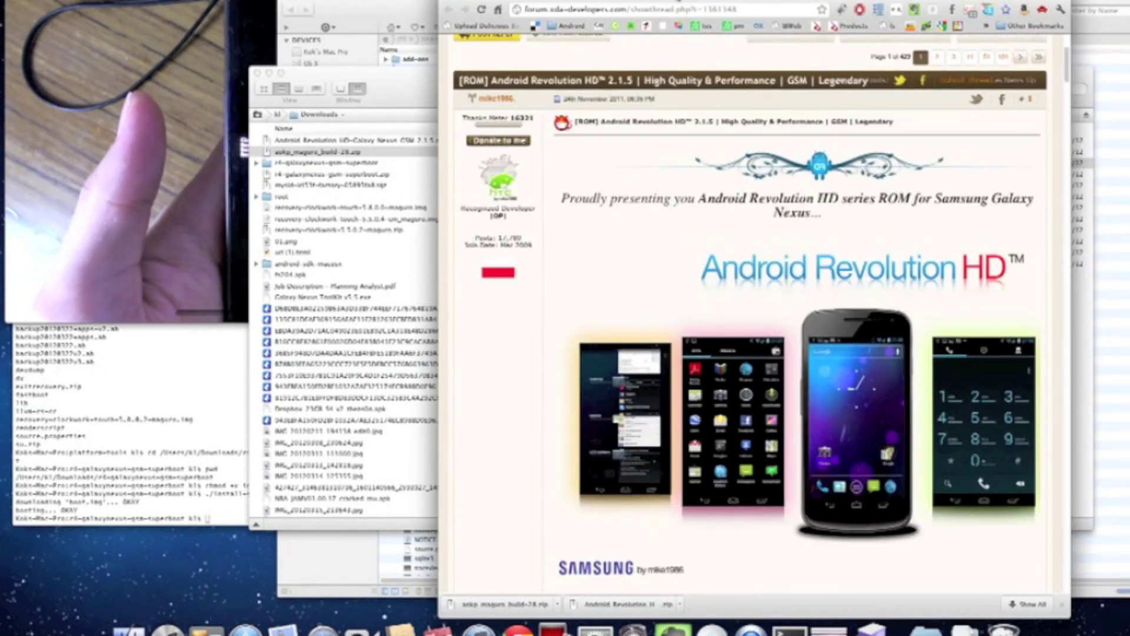
click(516, 2)
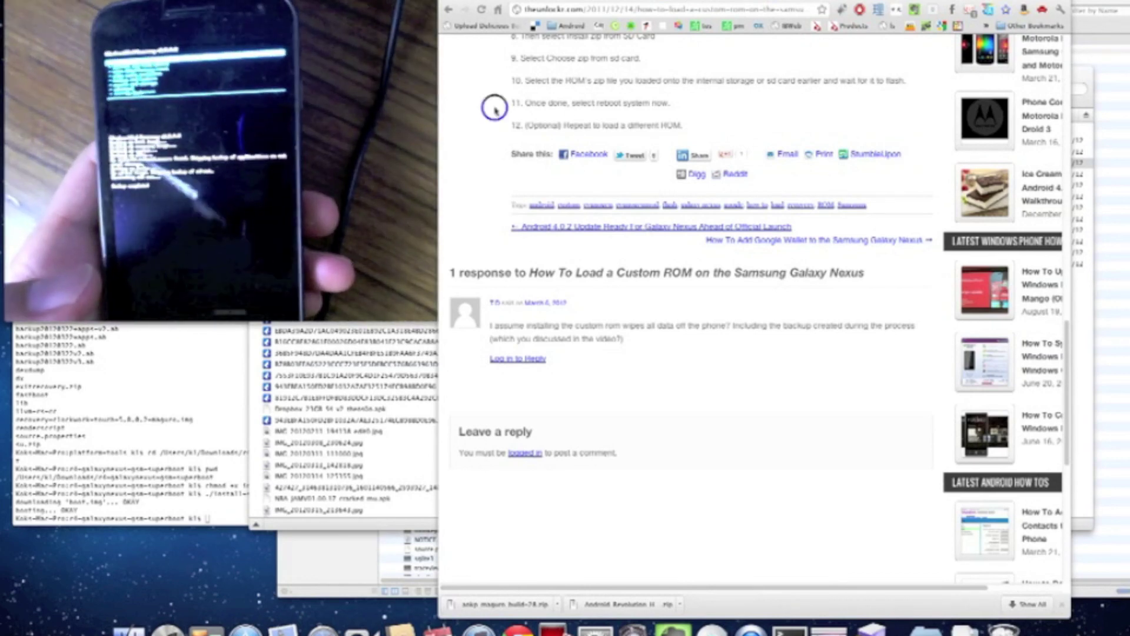
scroll(496, 124, up, 5)
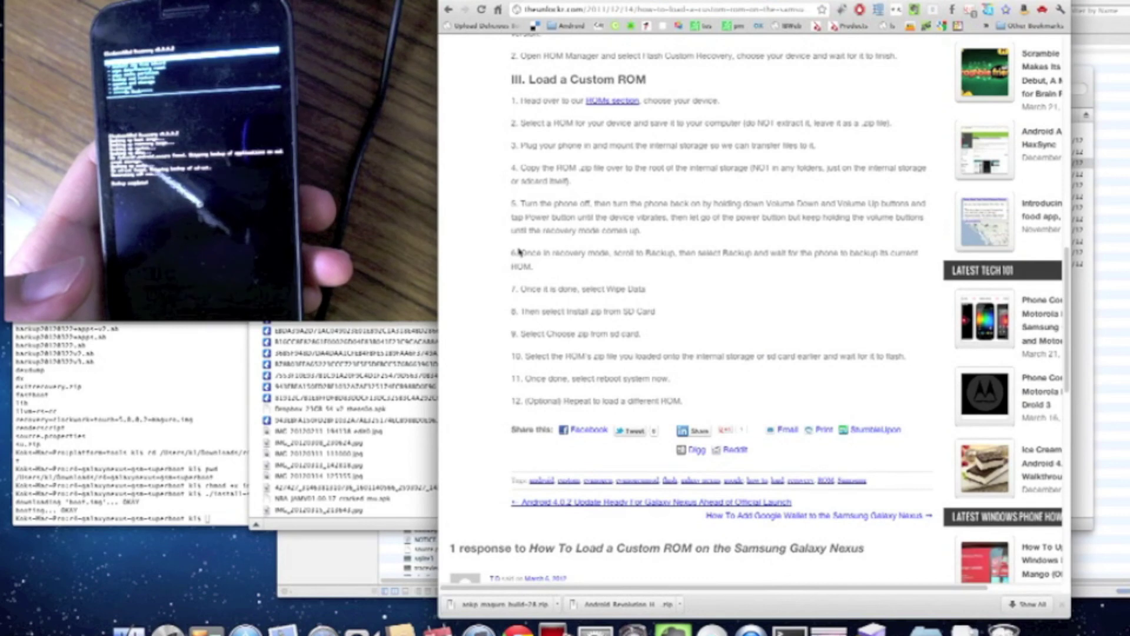
scroll(518, 248, down, 1)
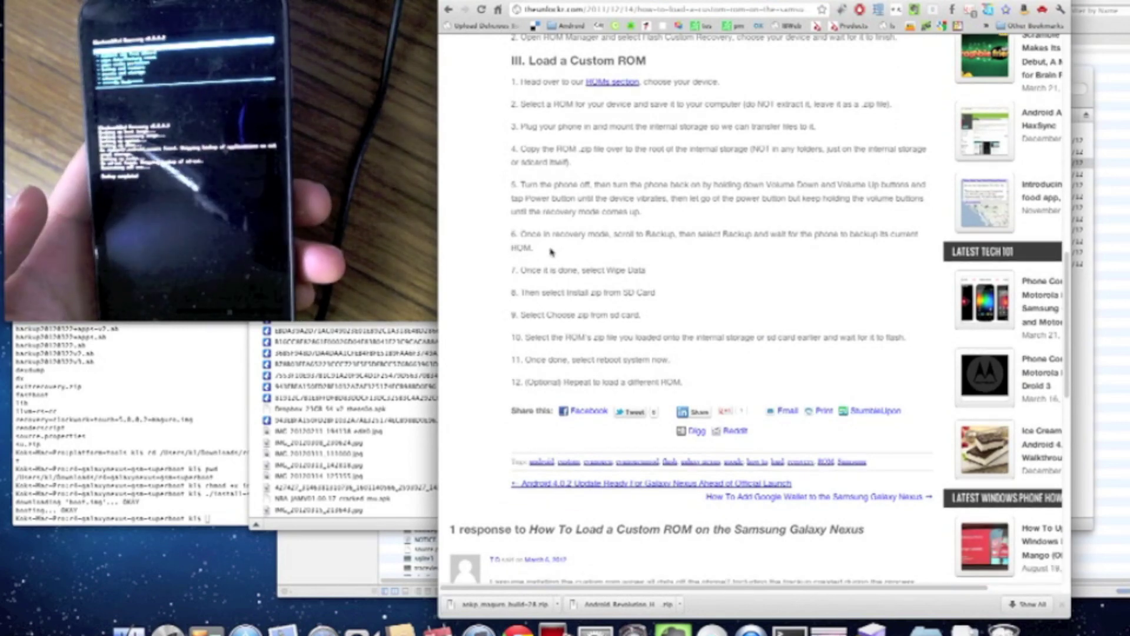